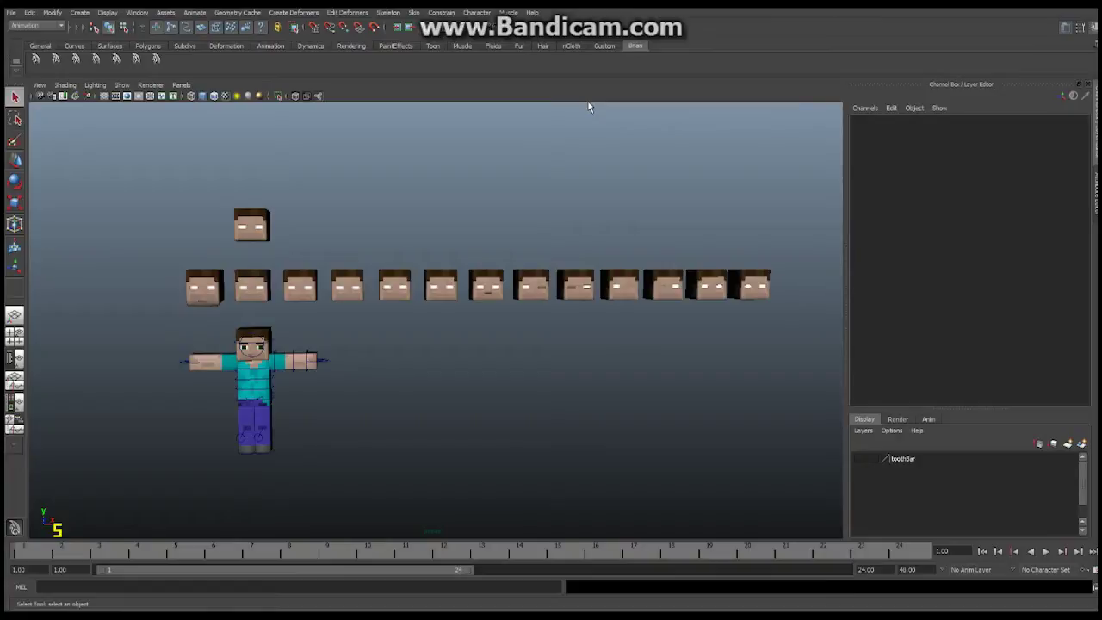
# - Turn off Polygons and turn on Joints in the Show menu, then frame the skeleton
pyautogui.click(126, 83)
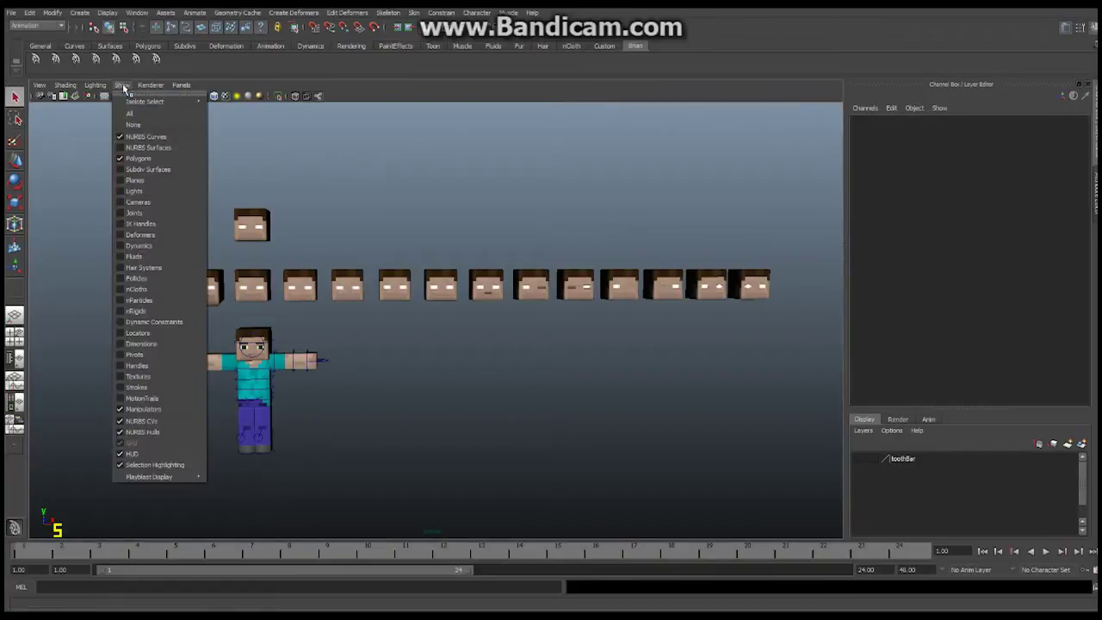
pyautogui.click(151, 148)
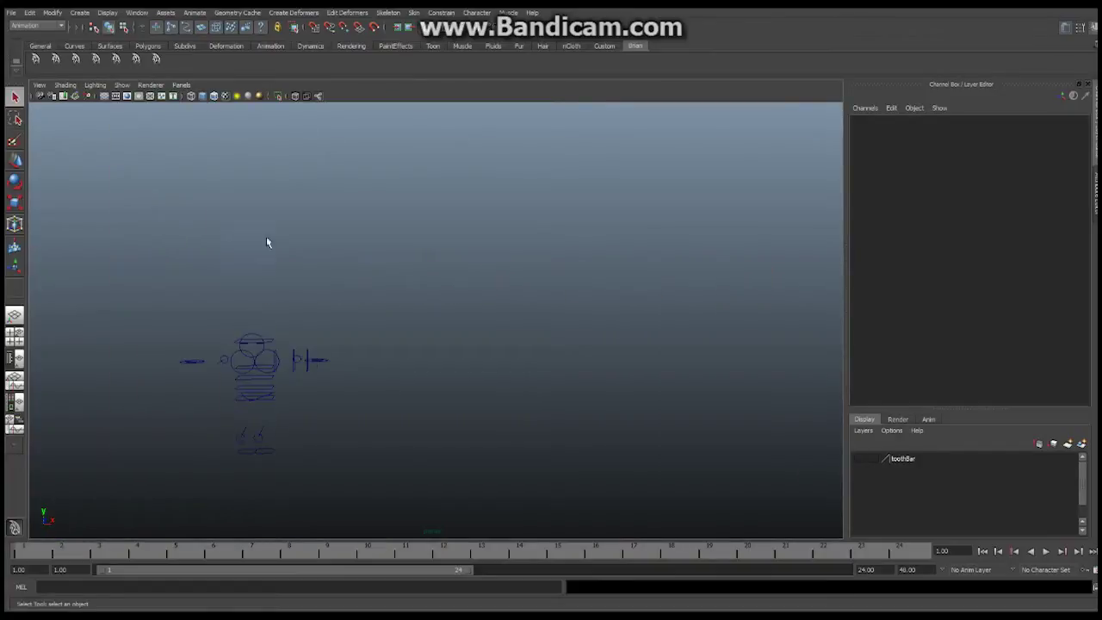
pyautogui.click(122, 85)
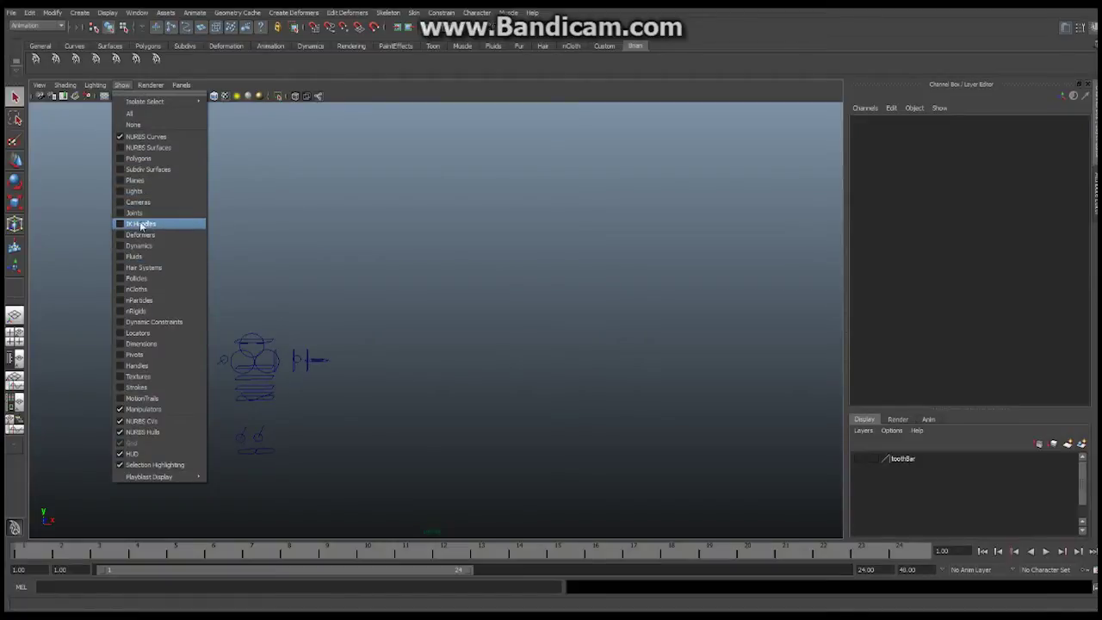
pyautogui.click(137, 213)
pyautogui.keyDown('alt'); pyautogui.moveTo(313, 358); pyautogui.dragTo(419, 281, button='middle'); pyautogui.keyUp('alt')
pyautogui.scroll(6, 456, 315)
pyautogui.keyDown('alt'); pyautogui.moveTo(318, 283); pyautogui.dragTo(337, 319, button='middle'); pyautogui.keyUp('alt')
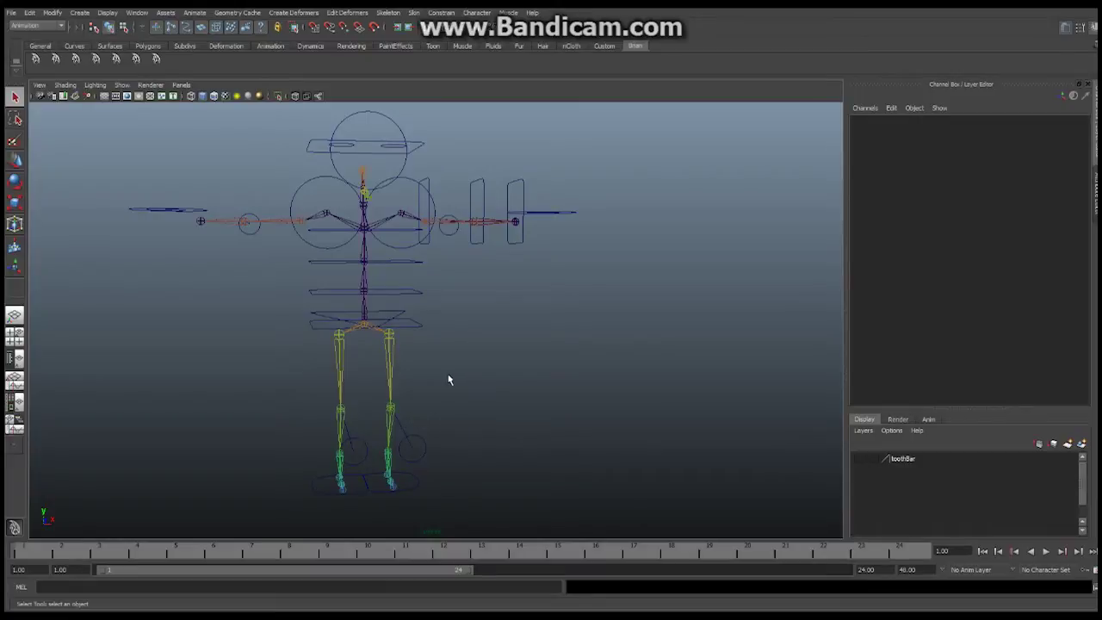
pyautogui.keyDown('alt'); pyautogui.moveTo(447, 379); pyautogui.dragTo(502, 357); pyautogui.keyUp('alt')
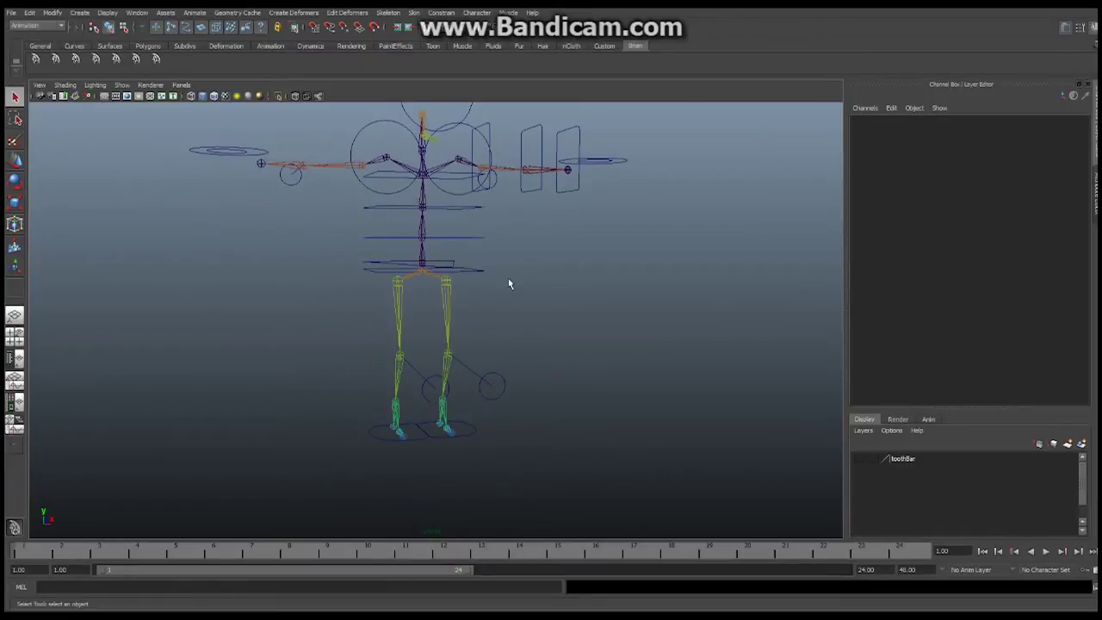
pyautogui.keyDown('alt'); pyautogui.moveTo(507, 215); pyautogui.dragTo(523, 361); pyautogui.keyUp('alt')
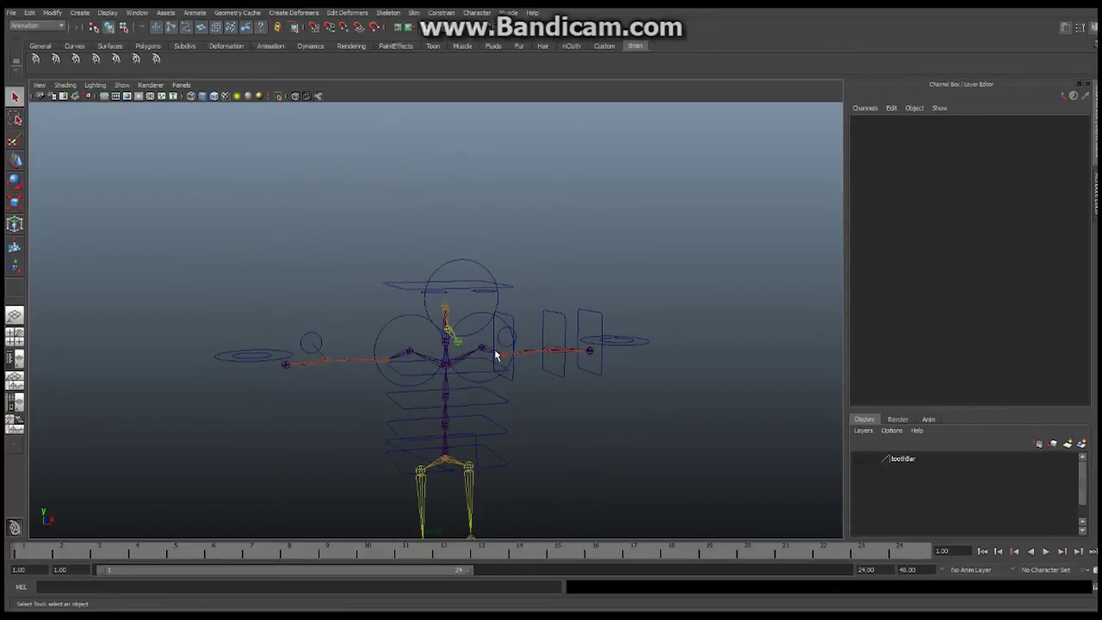
pyautogui.keyDown('alt'); pyautogui.moveTo(495, 349); pyautogui.dragTo(420, 317); pyautogui.keyUp('alt')
pyautogui.keyDown('alt'); pyautogui.moveTo(485, 353); pyautogui.dragTo(505, 323); pyautogui.keyUp('alt')
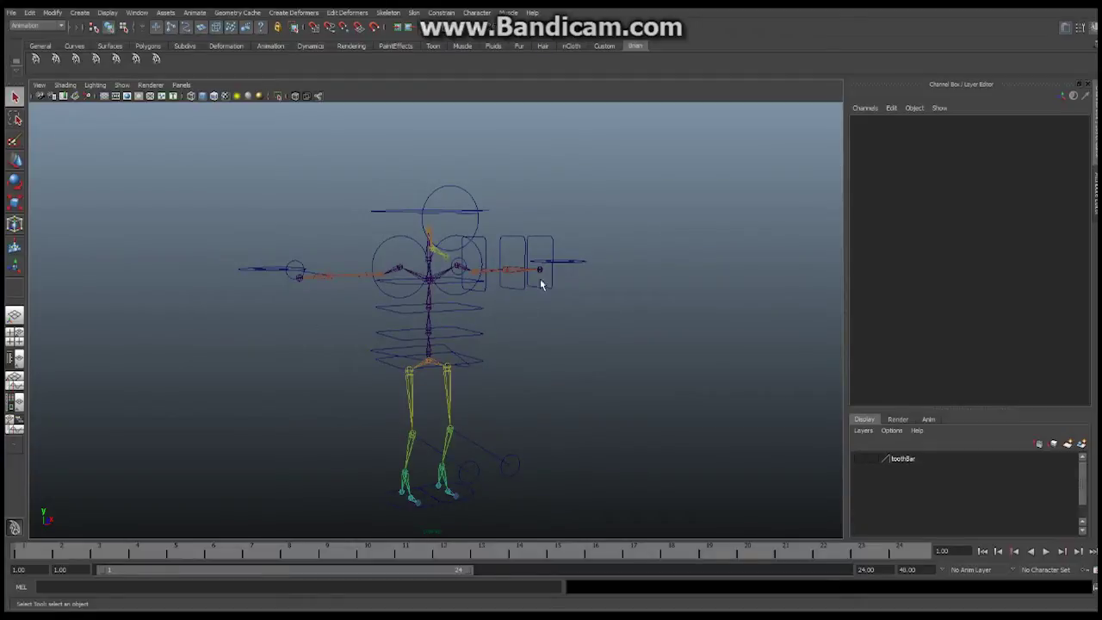
pyautogui.keyDown('alt'); pyautogui.moveTo(543, 290); pyautogui.dragTo(384, 283); pyautogui.keyUp('alt')
pyautogui.keyDown('alt'); pyautogui.moveTo(385, 284); pyautogui.dragTo(583, 288, button='right'); pyautogui.keyUp('alt')
pyautogui.moveTo(618, 286)
pyautogui.keyDown('alt'); pyautogui.mouseDown()
pyautogui.moveTo(654, 325)
pyautogui.moveTo(613, 299)
pyautogui.mouseUp(); pyautogui.keyUp('alt')
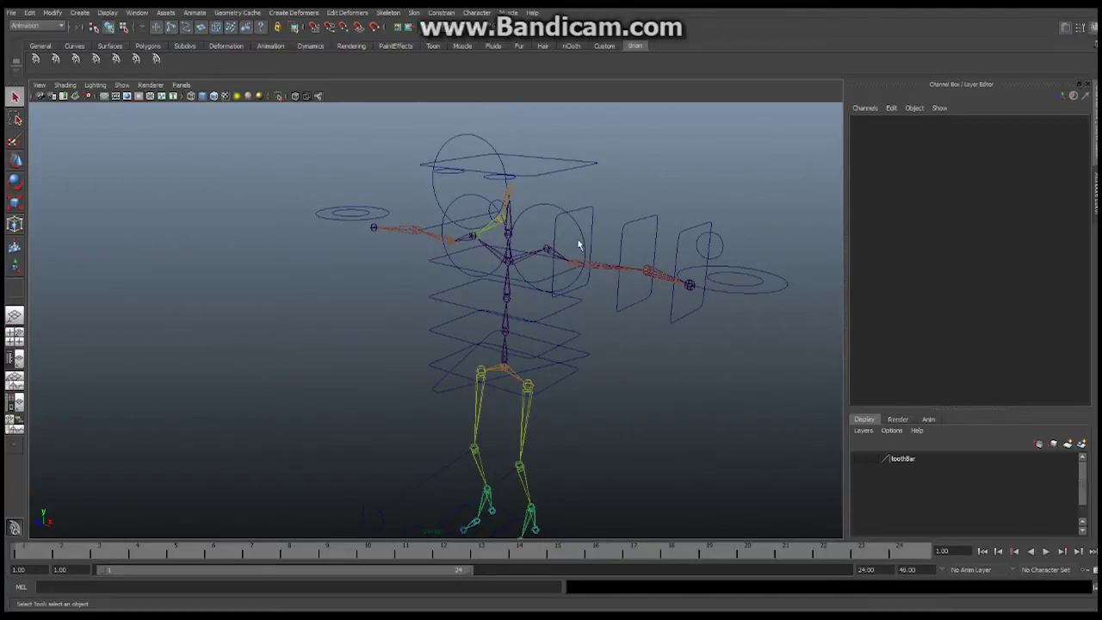
pyautogui.moveTo(635, 352)
pyautogui.keyDown('alt'); pyautogui.mouseDown()
pyautogui.moveTo(554, 278)
pyautogui.moveTo(498, 265)
pyautogui.moveTo(404, 273)
pyautogui.moveTo(482, 290)
pyautogui.moveTo(578, 284)
pyautogui.moveTo(593, 249)
pyautogui.moveTo(556, 308)
pyautogui.moveTo(633, 301)
pyautogui.moveTo(580, 311)
pyautogui.moveTo(569, 272)
pyautogui.moveTo(541, 344)
pyautogui.moveTo(509, 352)
pyautogui.moveTo(644, 345)
pyautogui.mouseUp(); pyautogui.keyUp('alt')
pyautogui.keyDown('alt'); pyautogui.moveTo(644, 344); pyautogui.dragTo(654, 261, button='right'); pyautogui.keyUp('alt')
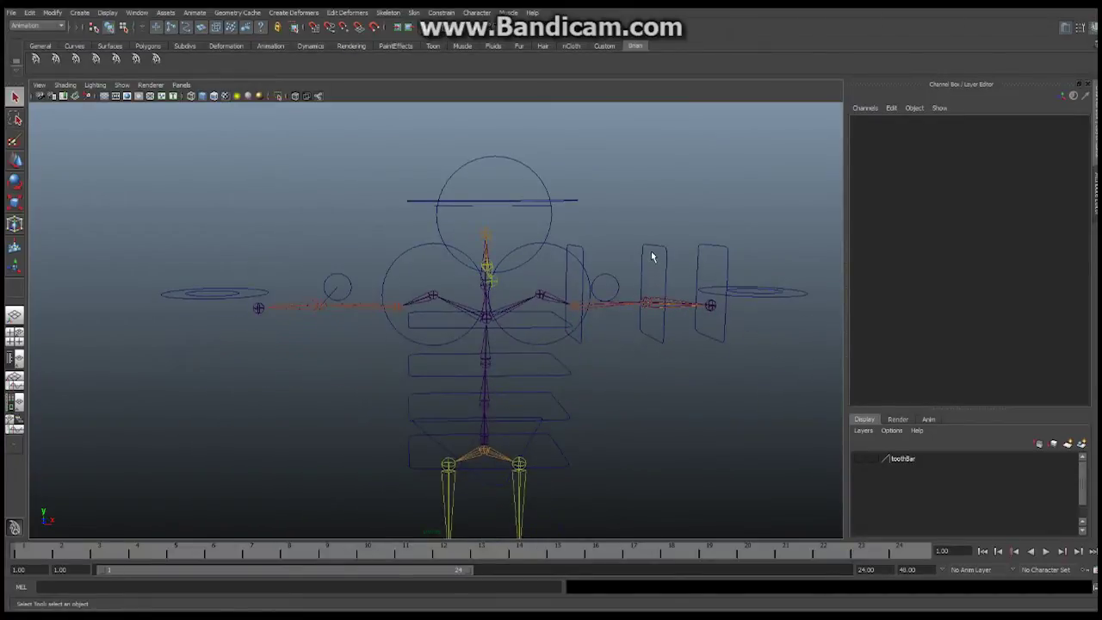
# - Select the cnt_fk_elbow_L curve and switch it to Control Vertex mode
pyautogui.click(665, 251)
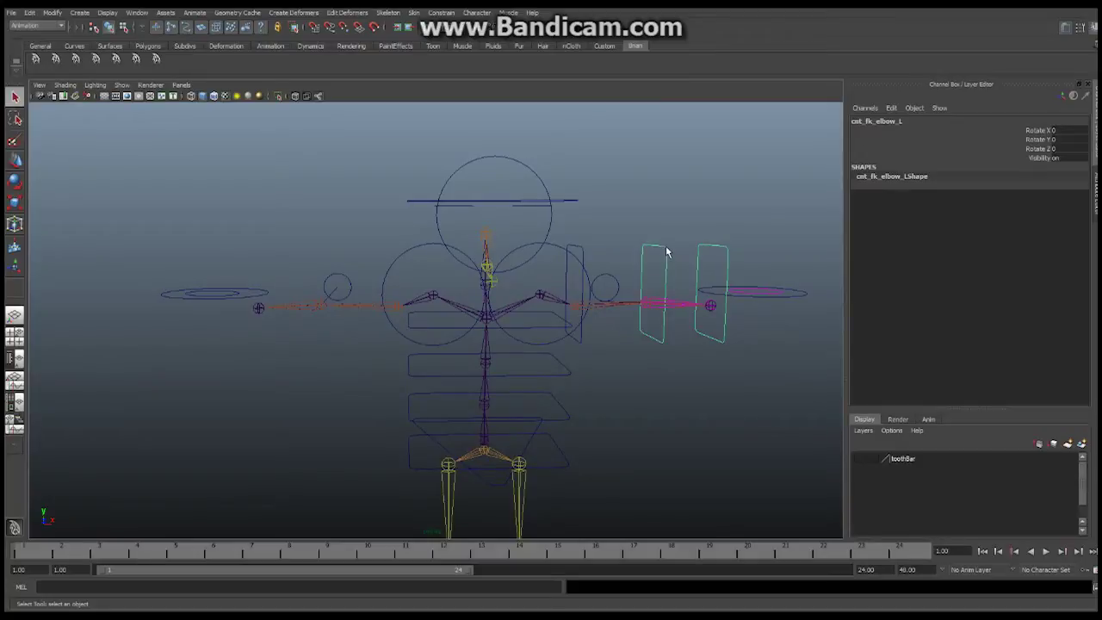
pyautogui.rightClick(666, 252)
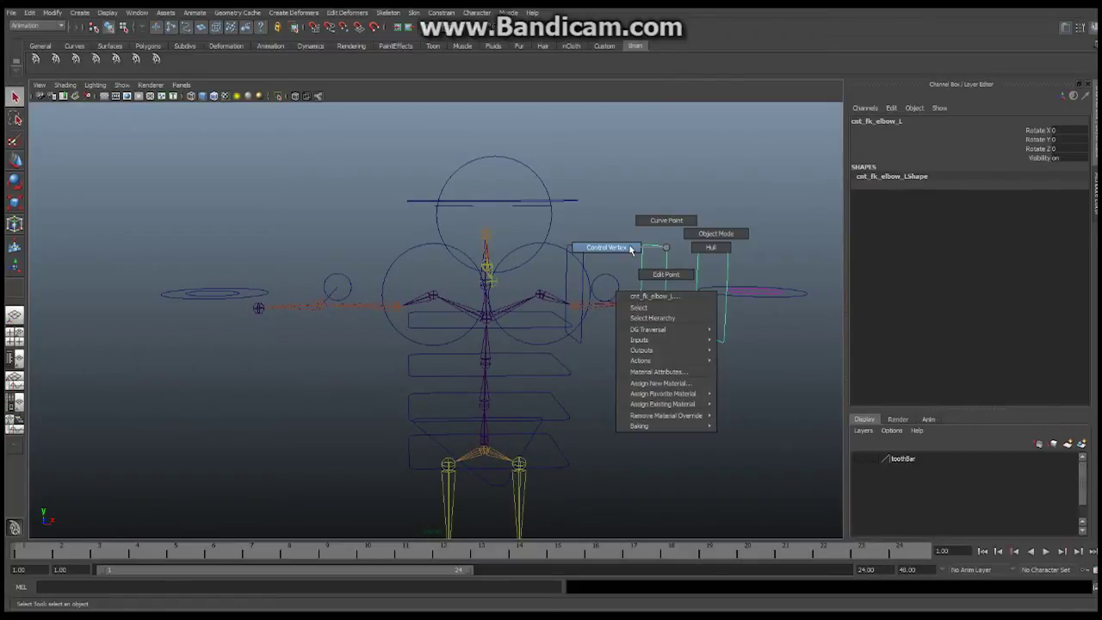
pyautogui.click(631, 249)
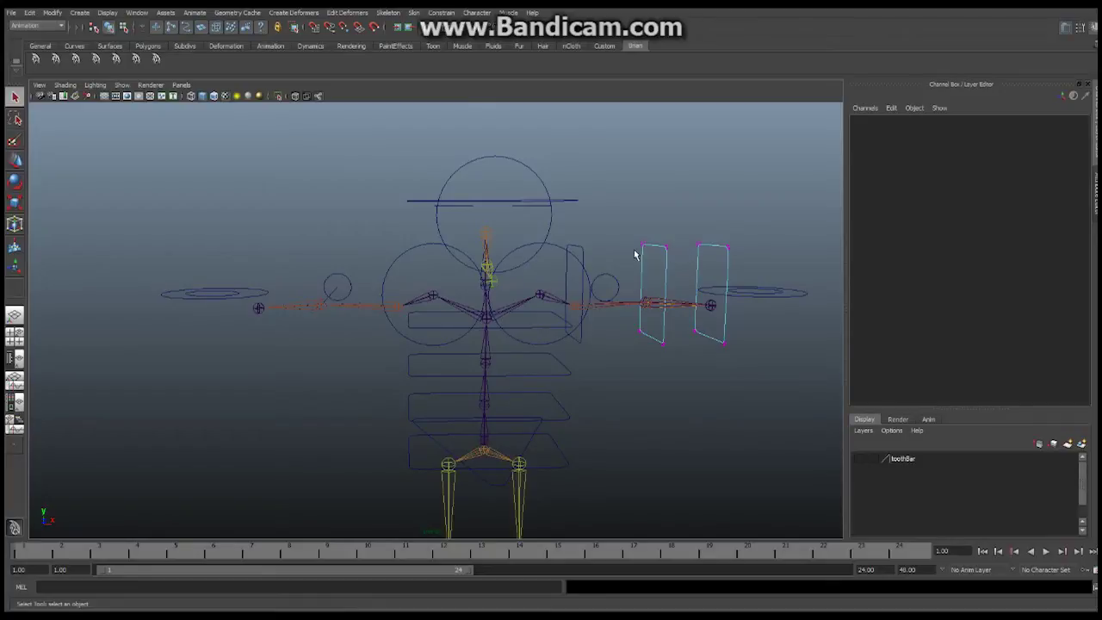
# - Return the elbow control to Object Mode and re-enable Polygons in the Show menu, zoomed out
pyautogui.moveTo(669, 257); pyautogui.dragTo(715, 243, button='right')
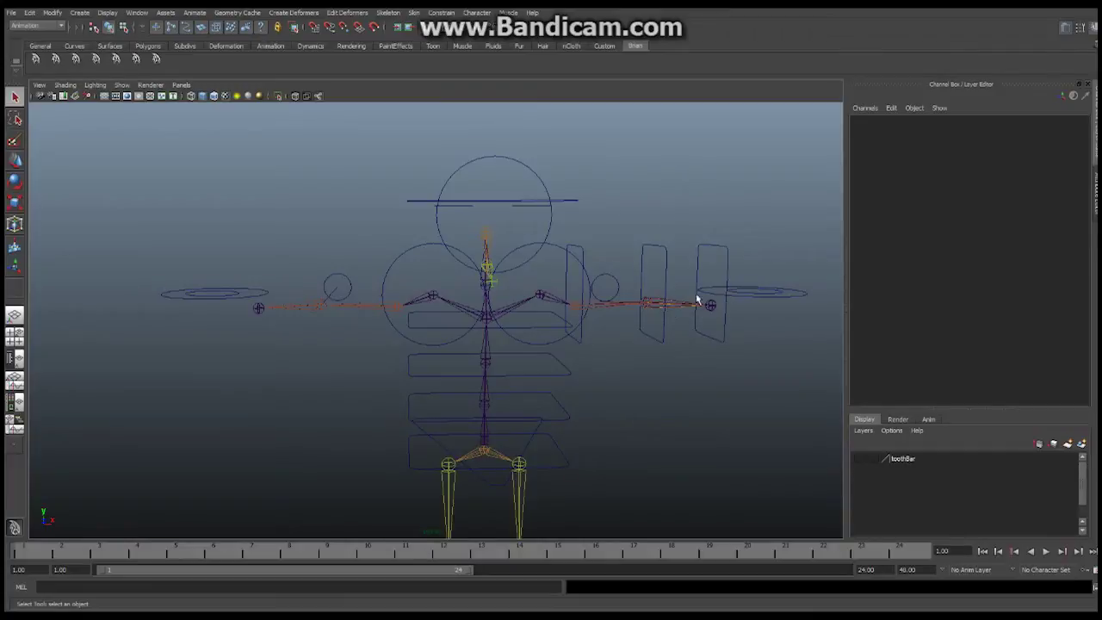
pyautogui.scroll(-5, 669, 288)
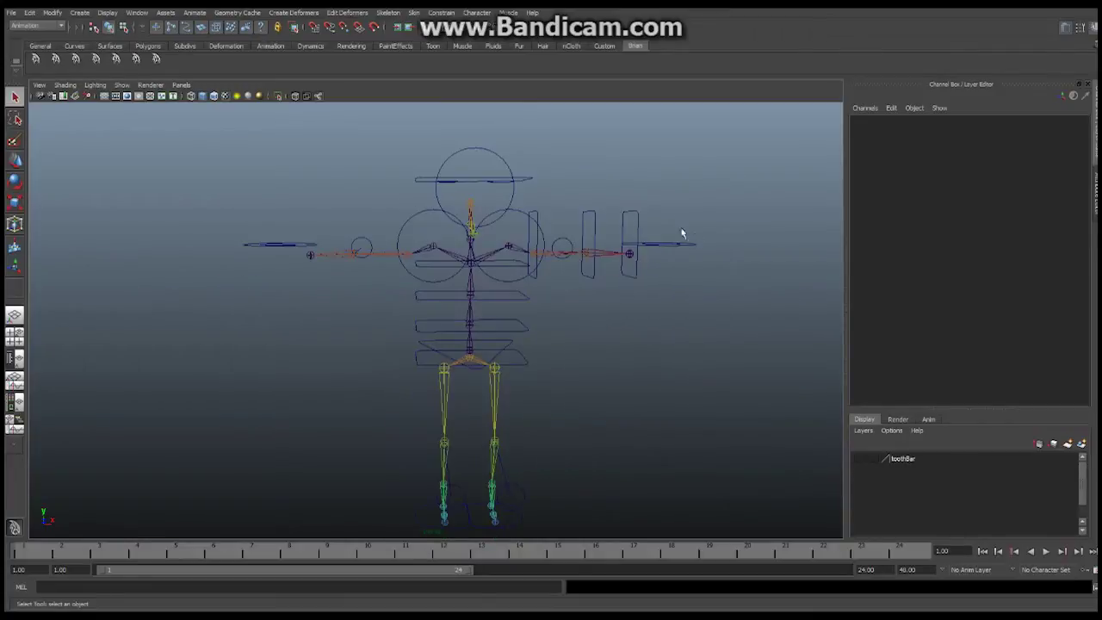
pyautogui.scroll(-5, 655, 241)
pyautogui.click(122, 85)
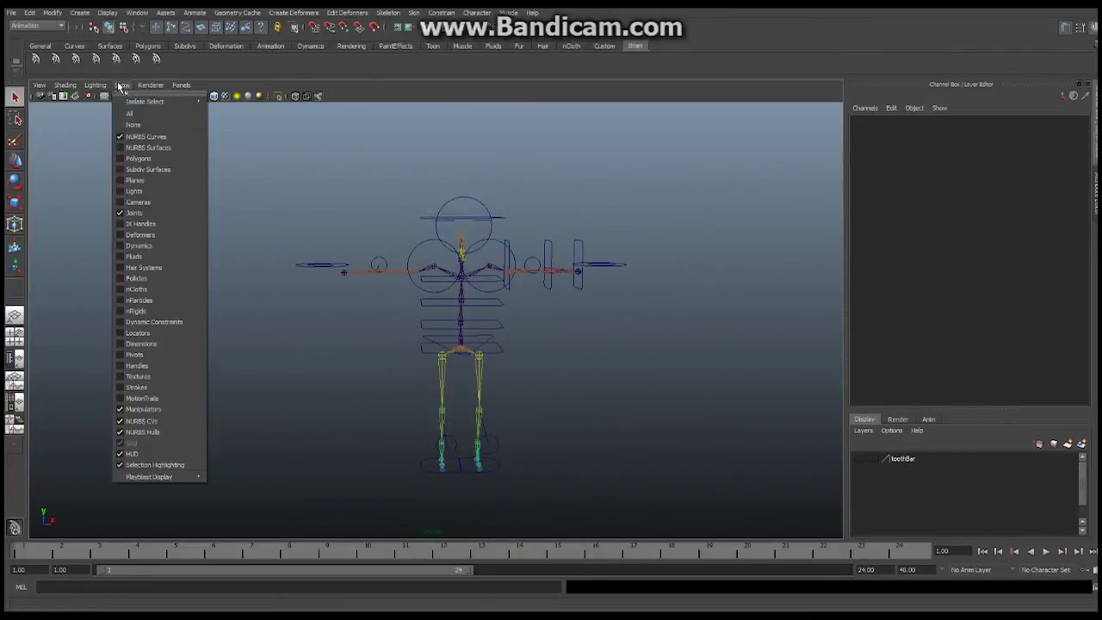
pyautogui.click(139, 159)
pyautogui.scroll(-5, 497, 287)
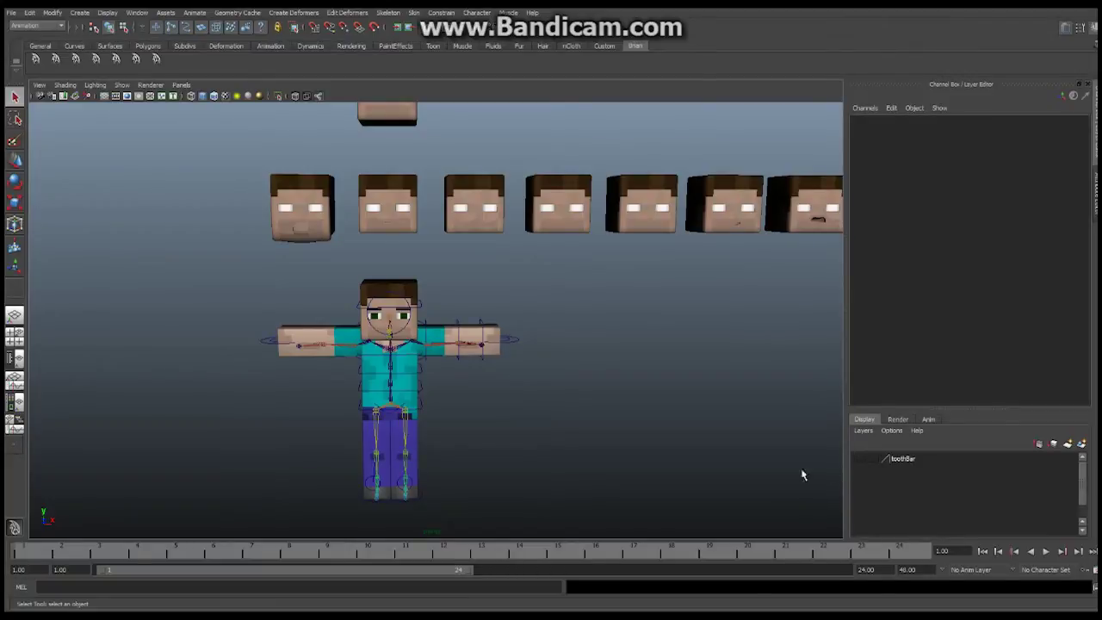
# - Marquee-select the row of blend-shape heads and assign them to a new display layer, layer1
pyautogui.keyDown('alt'); pyautogui.moveTo(690, 302); pyautogui.dragTo(623, 318); pyautogui.keyUp('alt')
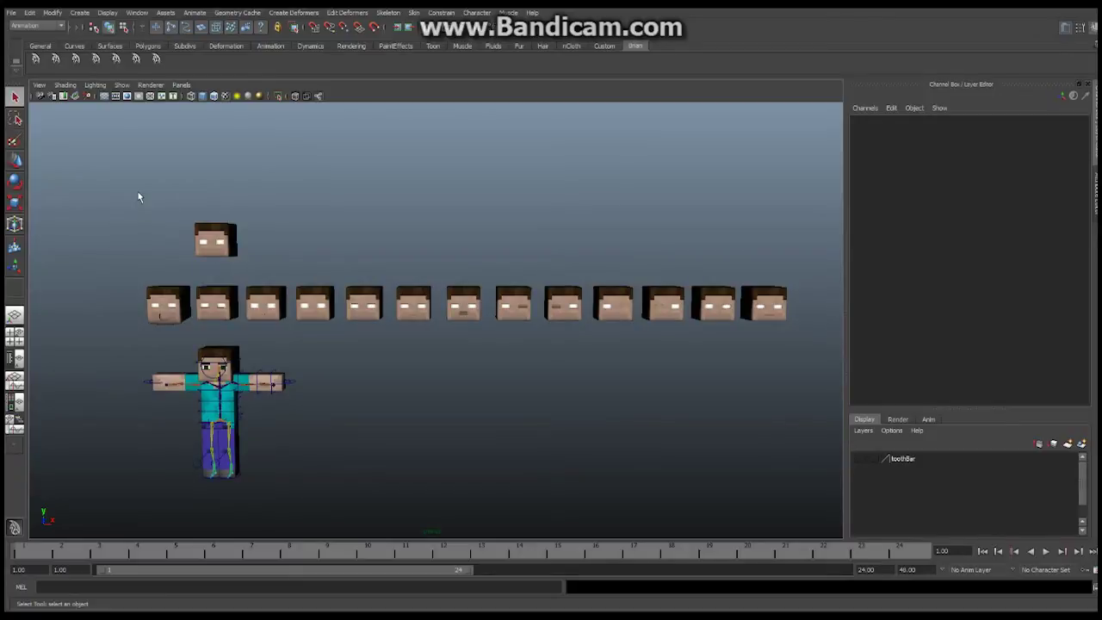
pyautogui.moveTo(138, 197); pyautogui.dragTo(812, 322)
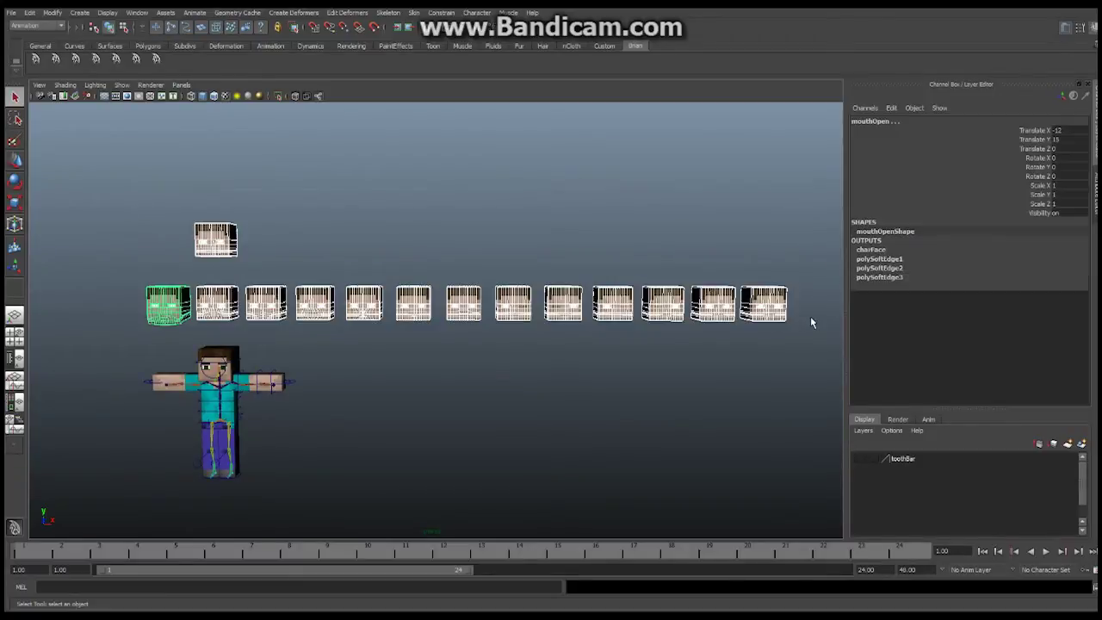
pyautogui.click(1082, 445)
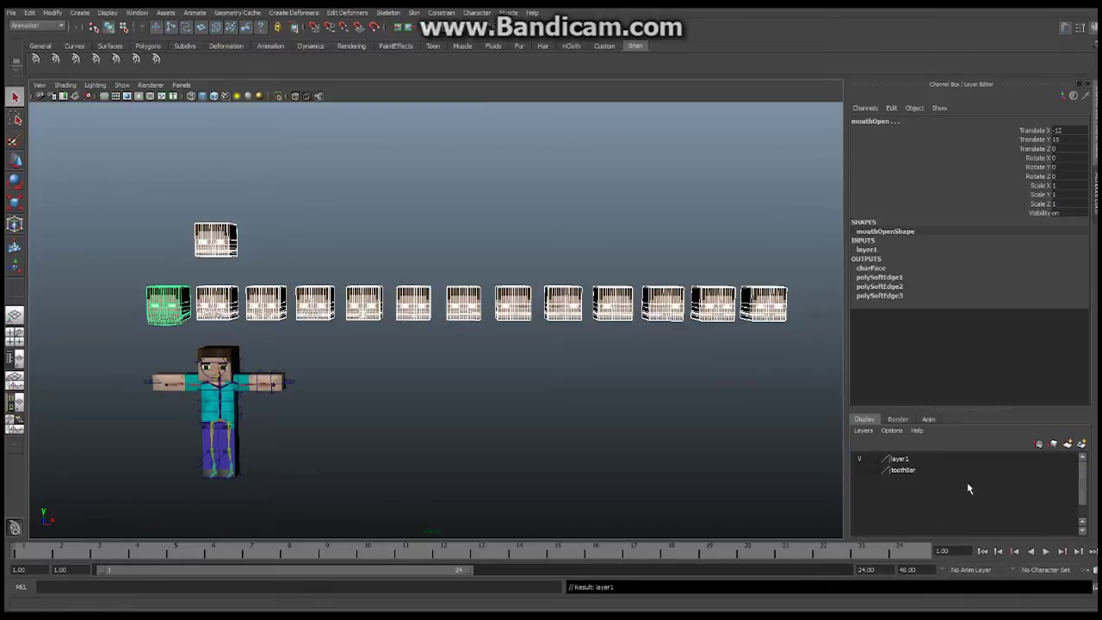
pyautogui.click(898, 460)
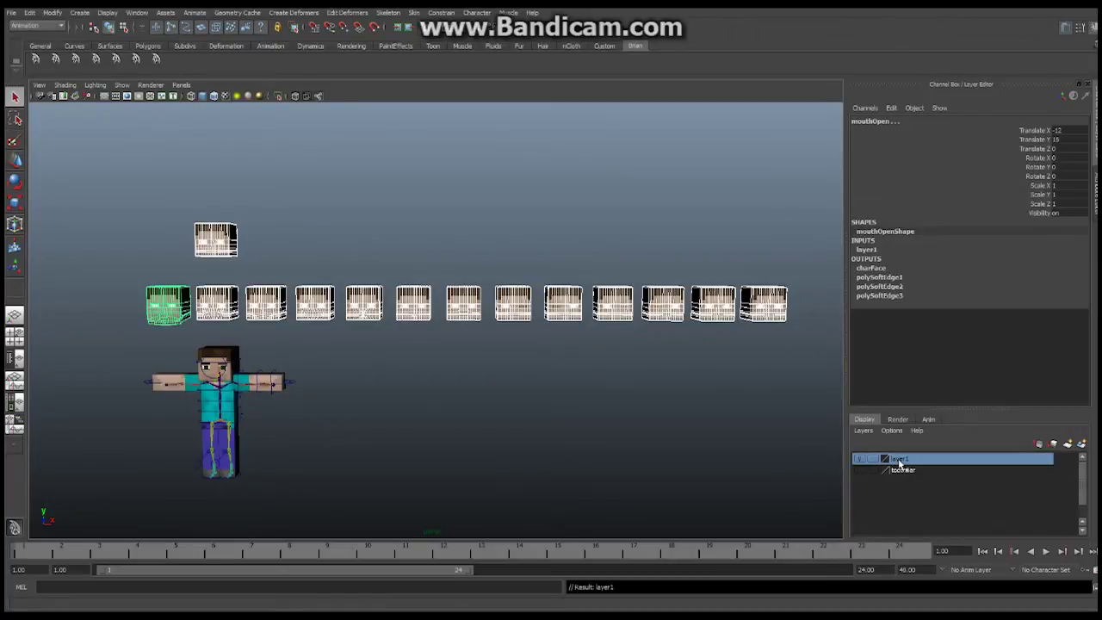
# - Rename layer1 to 'blendShapeLayer' in the Edit Layer dialog and save
pyautogui.doubleClick(898, 460)
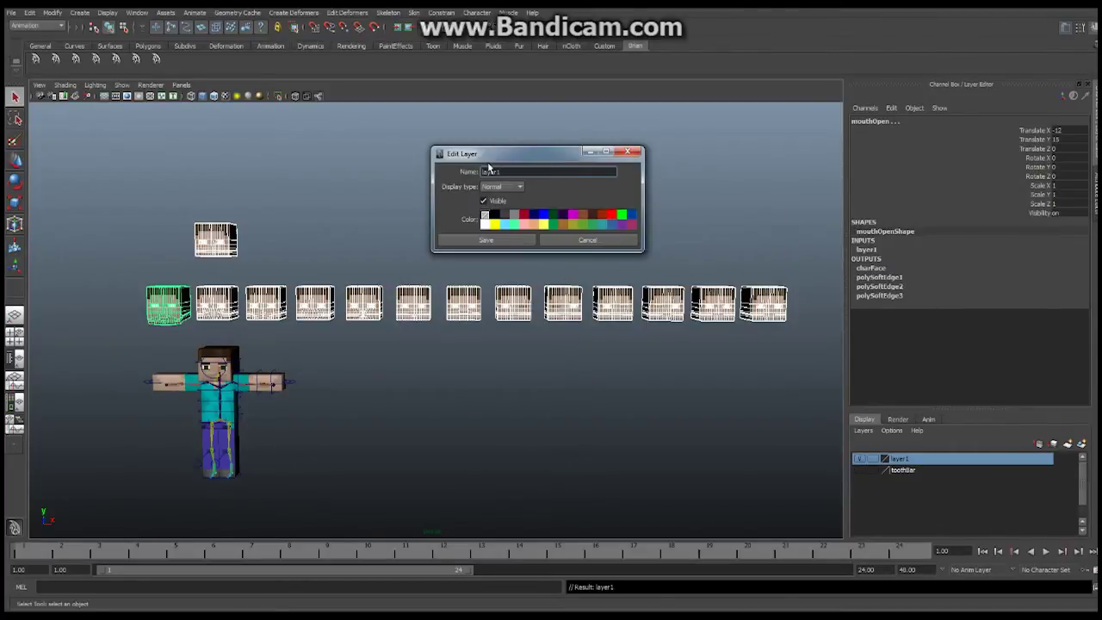
pyautogui.moveTo(514, 172); pyautogui.dragTo(452, 179)
pyautogui.write('biendSahpe')
pyautogui.press('BackSpace')
pyautogui.press('BackSpace')
pyautogui.press('BackSpace')
pyautogui.press('BackSpace')
pyautogui.write('hapeLayer')
pyautogui.click(506, 240)
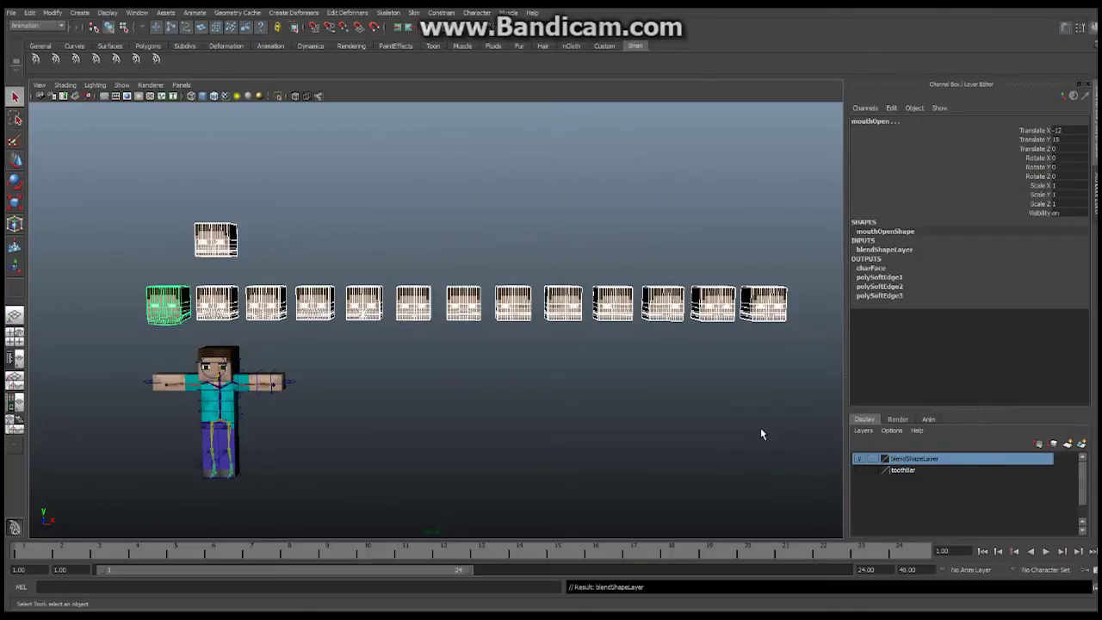
# - Toggle blendShapeLayer's visibility, deselect the heads, and set the layer to template display
pyautogui.click(861, 460)
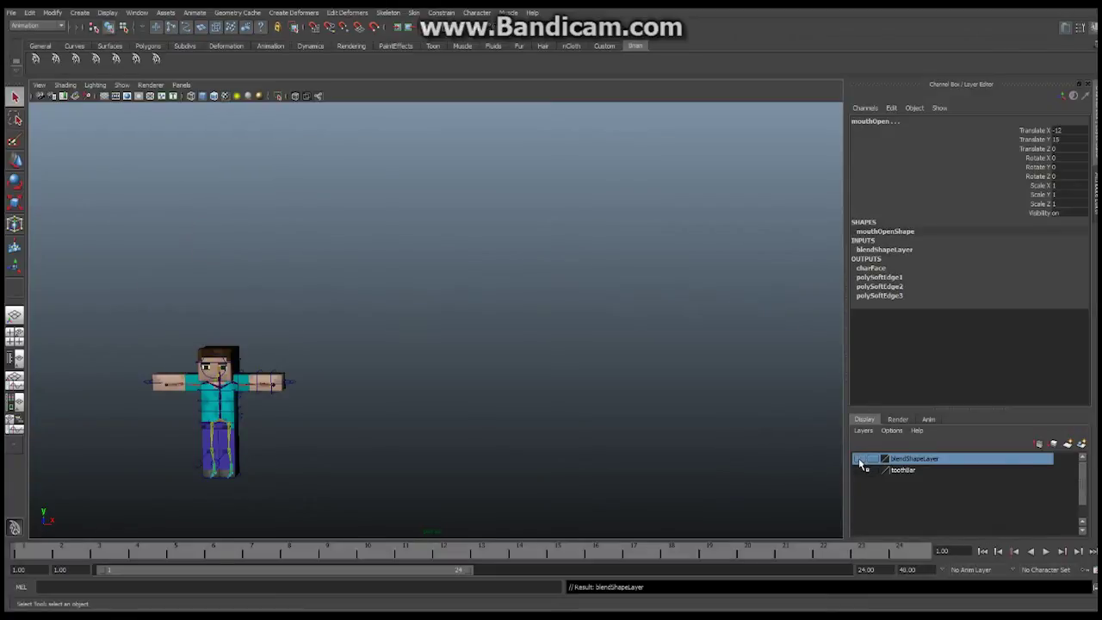
pyautogui.click(860, 460)
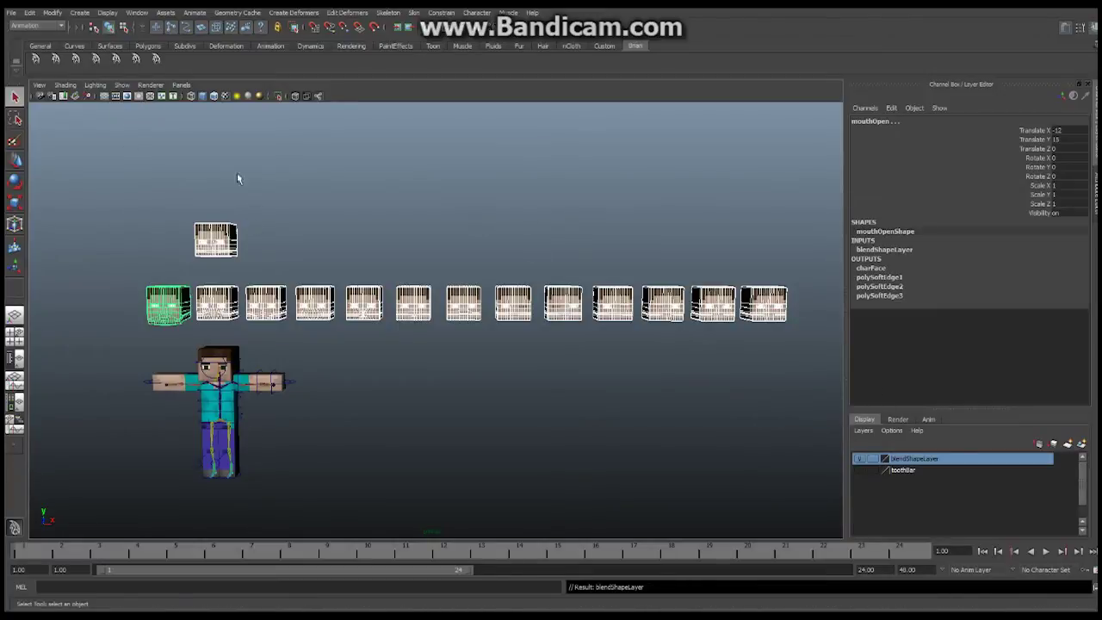
pyautogui.click(860, 461)
pyautogui.click(860, 461)
pyautogui.click(746, 421)
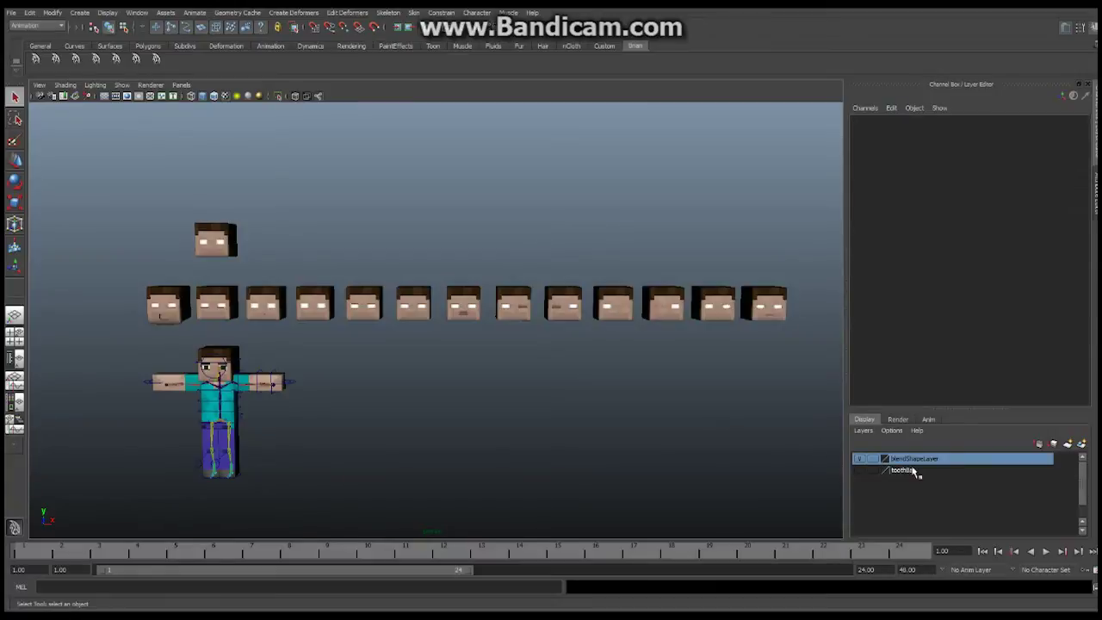
pyautogui.click(872, 460)
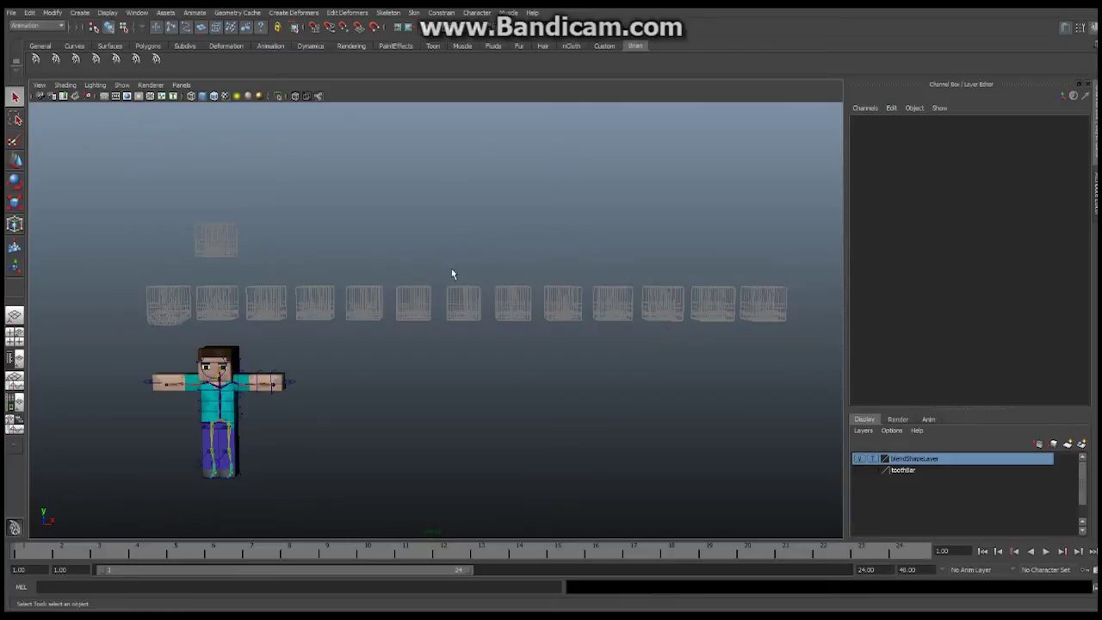
# - Cycle blendShapeLayer's display type so the expression heads appear shaded again
pyautogui.keyDown('alt'); pyautogui.moveTo(450, 266); pyautogui.dragTo(364, 267); pyautogui.keyUp('alt')
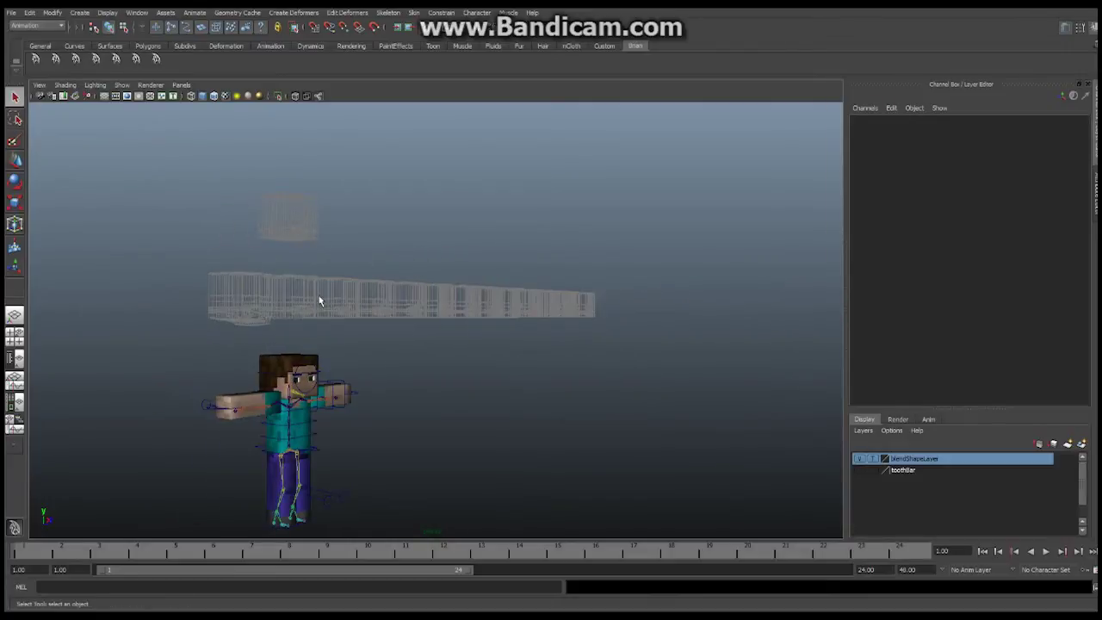
pyautogui.keyDown('alt'); pyautogui.moveTo(530, 300); pyautogui.dragTo(401, 307); pyautogui.keyUp('alt')
pyautogui.moveTo(486, 293)
pyautogui.keyDown('alt'); pyautogui.mouseDown()
pyautogui.moveTo(381, 288)
pyautogui.moveTo(507, 290)
pyautogui.moveTo(479, 300)
pyautogui.mouseUp(); pyautogui.keyUp('alt')
pyautogui.scroll(6, 416, 302)
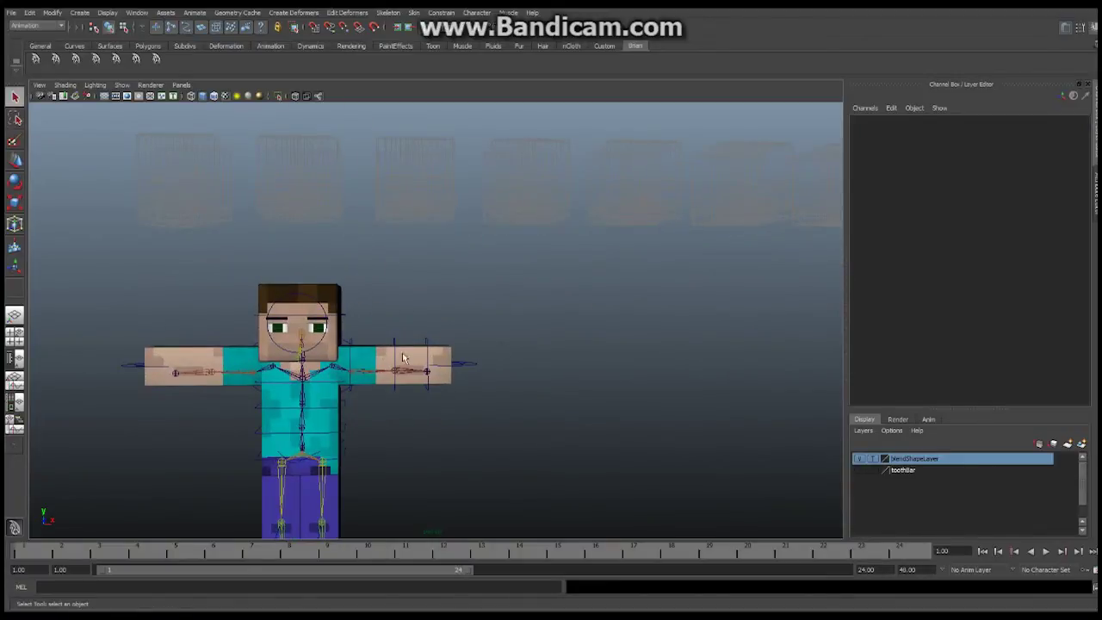
pyautogui.moveTo(577, 304)
pyautogui.keyDown('alt'); pyautogui.mouseDown()
pyautogui.moveTo(676, 332)
pyautogui.moveTo(571, 288)
pyautogui.moveTo(516, 293)
pyautogui.moveTo(493, 313)
pyautogui.mouseUp(); pyautogui.keyUp('alt')
pyautogui.click(873, 459)
pyautogui.keyDown('alt'); pyautogui.moveTo(493, 314); pyautogui.dragTo(479, 327, button='right'); pyautogui.keyUp('alt')
pyautogui.moveTo(551, 327)
pyautogui.keyDown('alt'); pyautogui.mouseDown()
pyautogui.moveTo(613, 322)
pyautogui.moveTo(578, 316)
pyautogui.moveTo(534, 334)
pyautogui.mouseUp(); pyautogui.keyUp('alt')
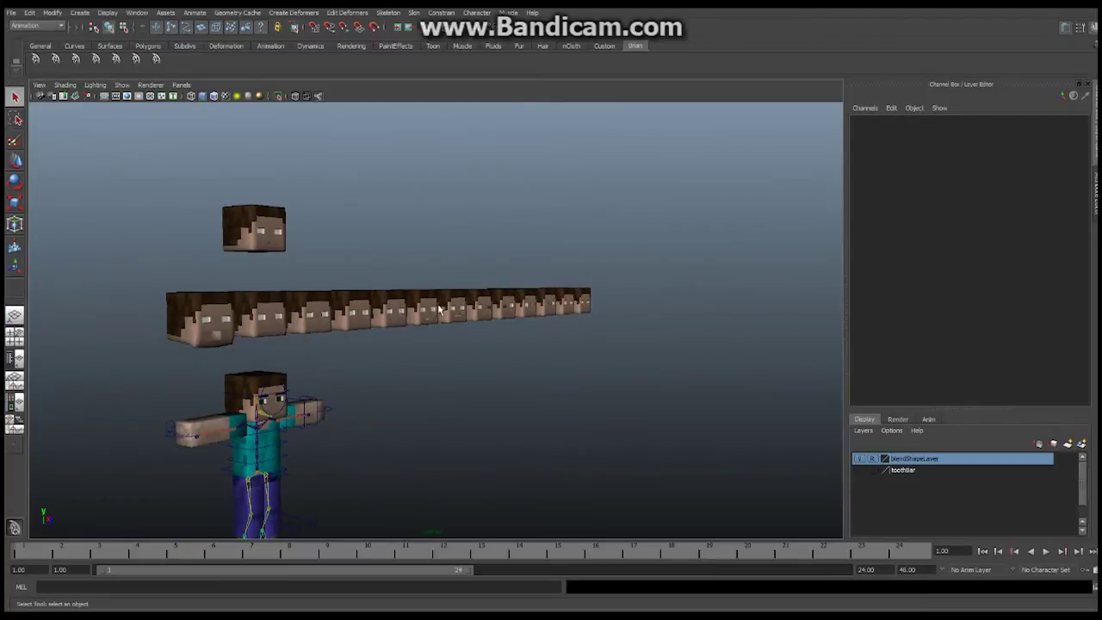
pyautogui.keyDown('alt'); pyautogui.moveTo(445, 360); pyautogui.dragTo(355, 346); pyautogui.keyUp('alt')
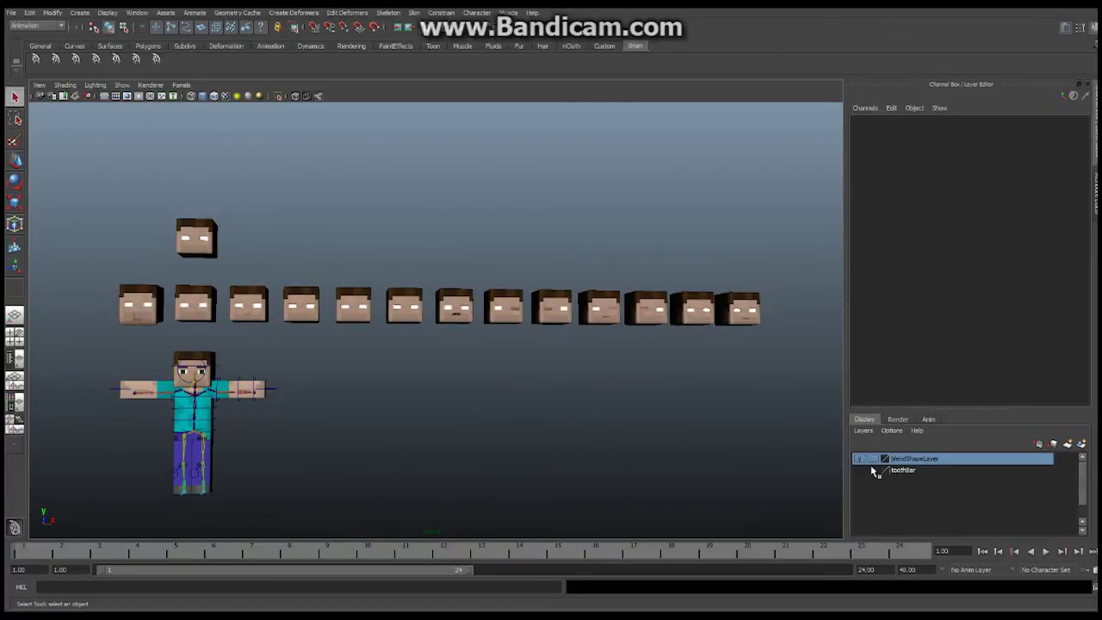
# - Put the left leg mesh in a new display layer named 'leftLegLayer'
pyautogui.click(454, 310)
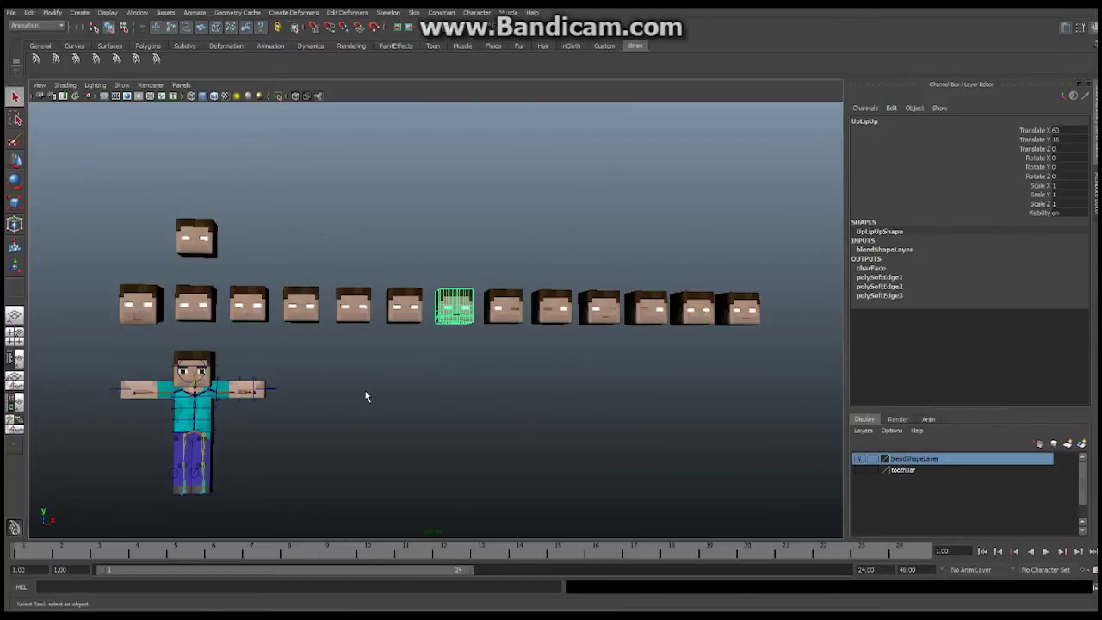
pyautogui.keyDown('alt'); pyautogui.moveTo(305, 411); pyautogui.dragTo(612, 337, button='right'); pyautogui.keyUp('alt')
pyautogui.keyDown('alt'); pyautogui.moveTo(612, 336); pyautogui.dragTo(426, 357, button='middle'); pyautogui.keyUp('alt')
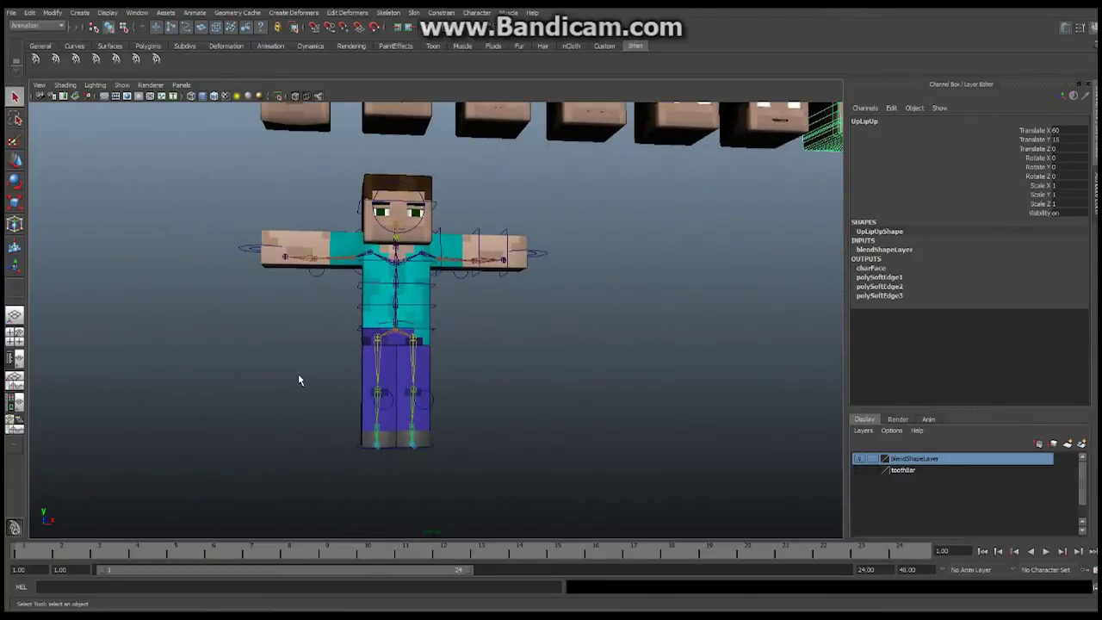
pyautogui.keyDown('alt'); pyautogui.moveTo(298, 379); pyautogui.dragTo(328, 364, button='right'); pyautogui.keyUp('alt')
pyautogui.click(425, 345)
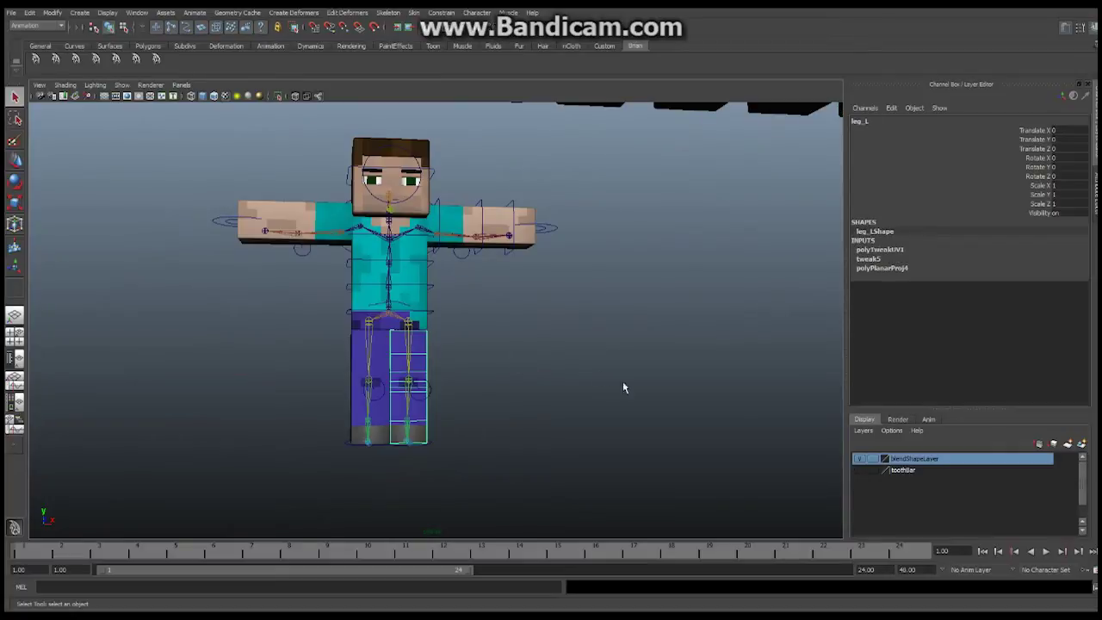
pyautogui.click(1084, 449)
pyautogui.doubleClick(905, 459)
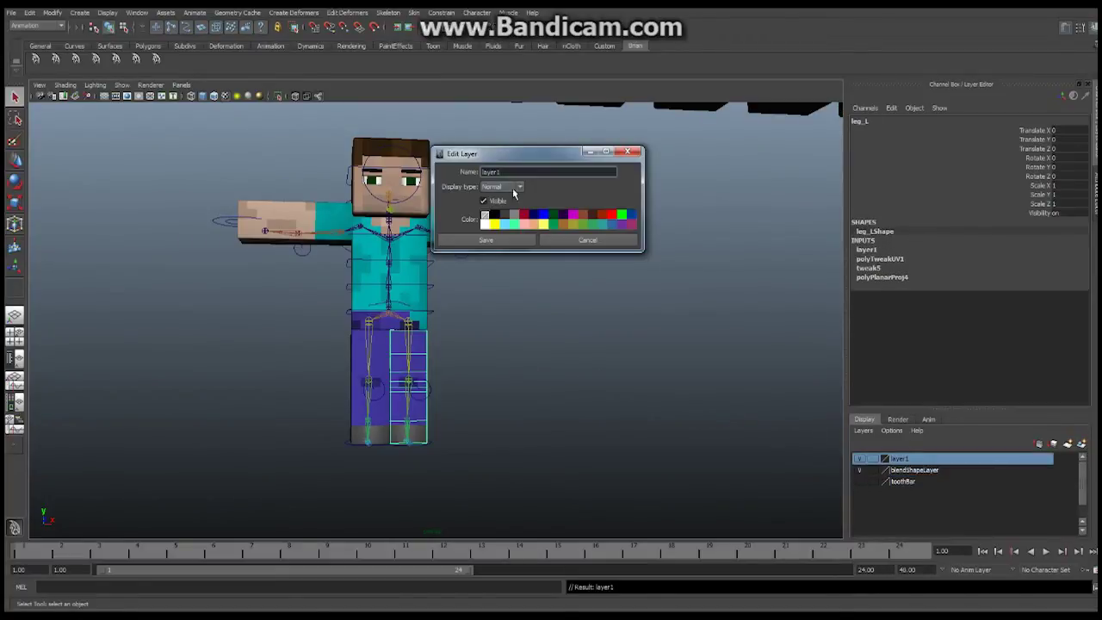
pyautogui.moveTo(509, 173); pyautogui.dragTo(479, 178)
pyautogui.write('leftLegLayer')
pyautogui.click(505, 239)
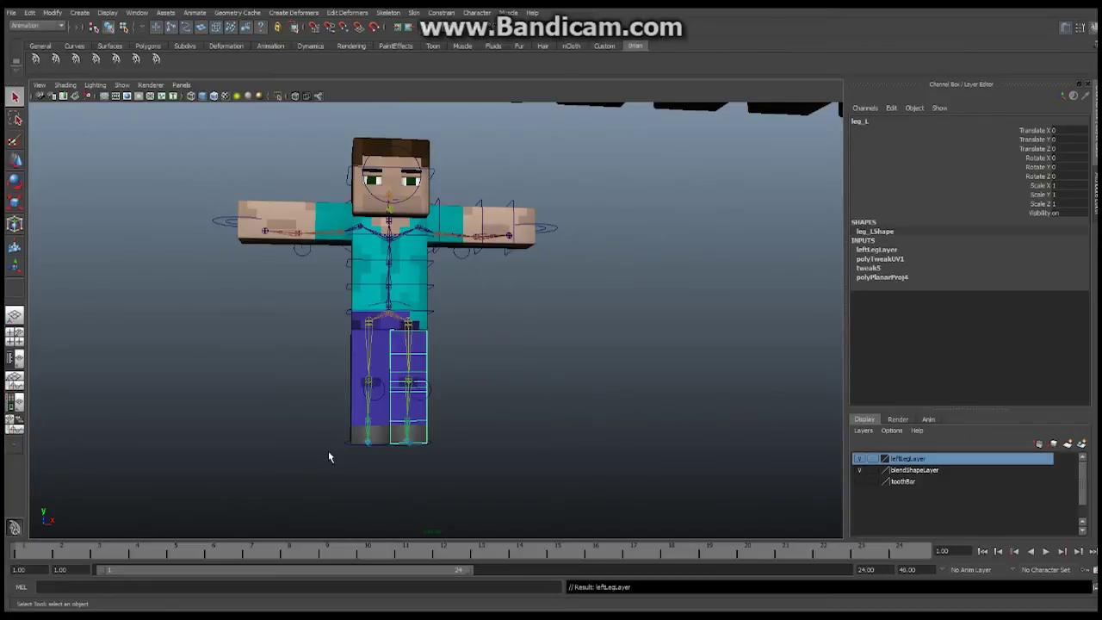
# - Put the right leg mesh in a new display layer and begin naming it 'right'
pyautogui.click(351, 370)
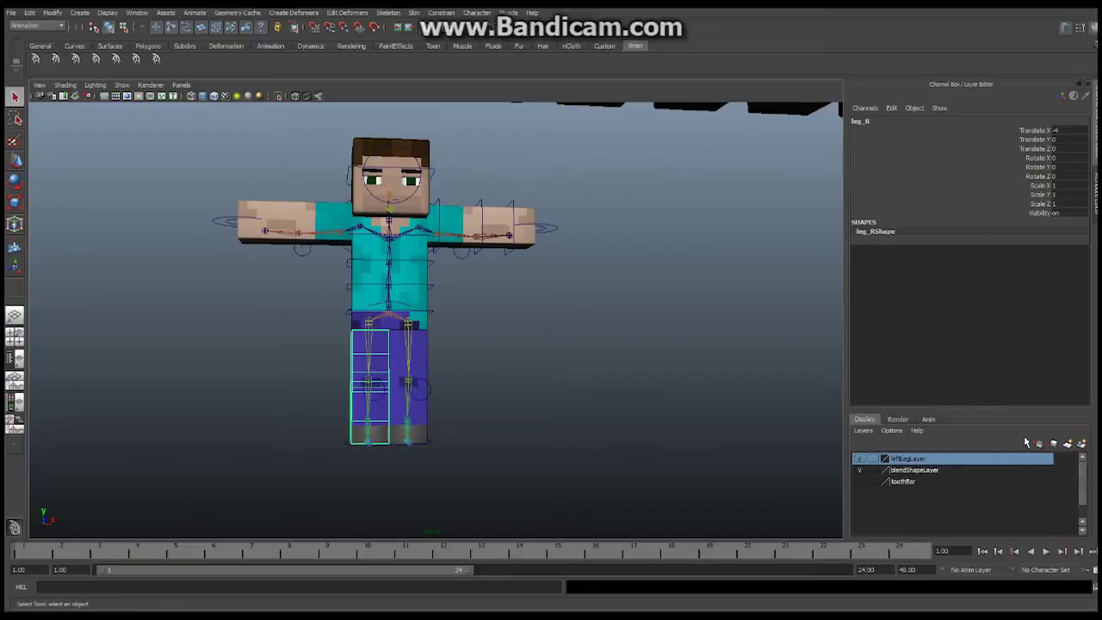
pyautogui.click(1081, 443)
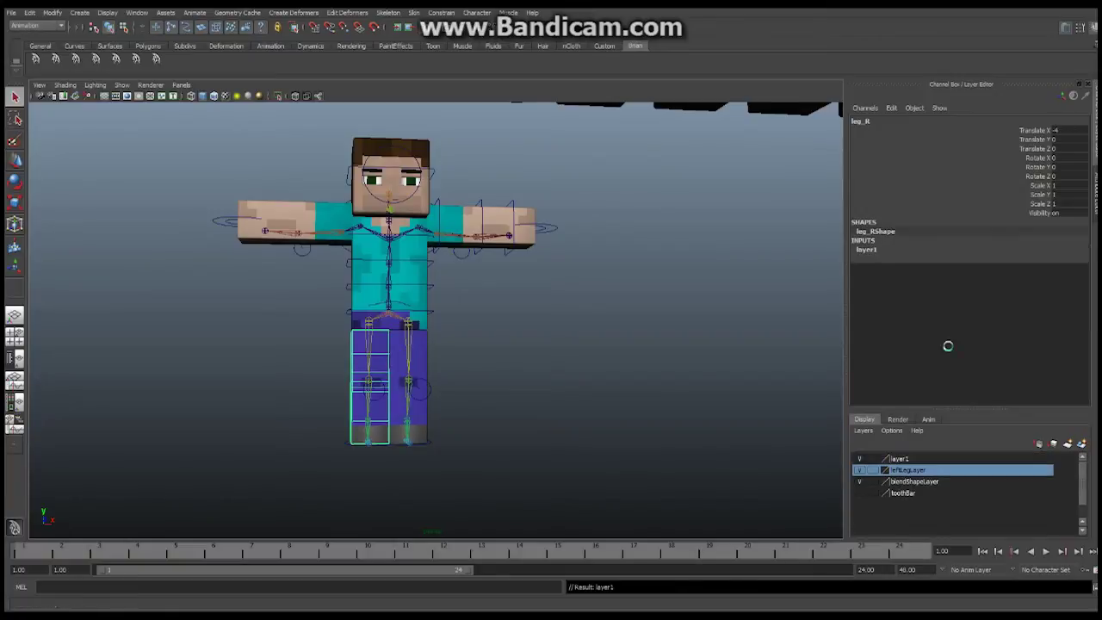
pyautogui.doubleClick(898, 460)
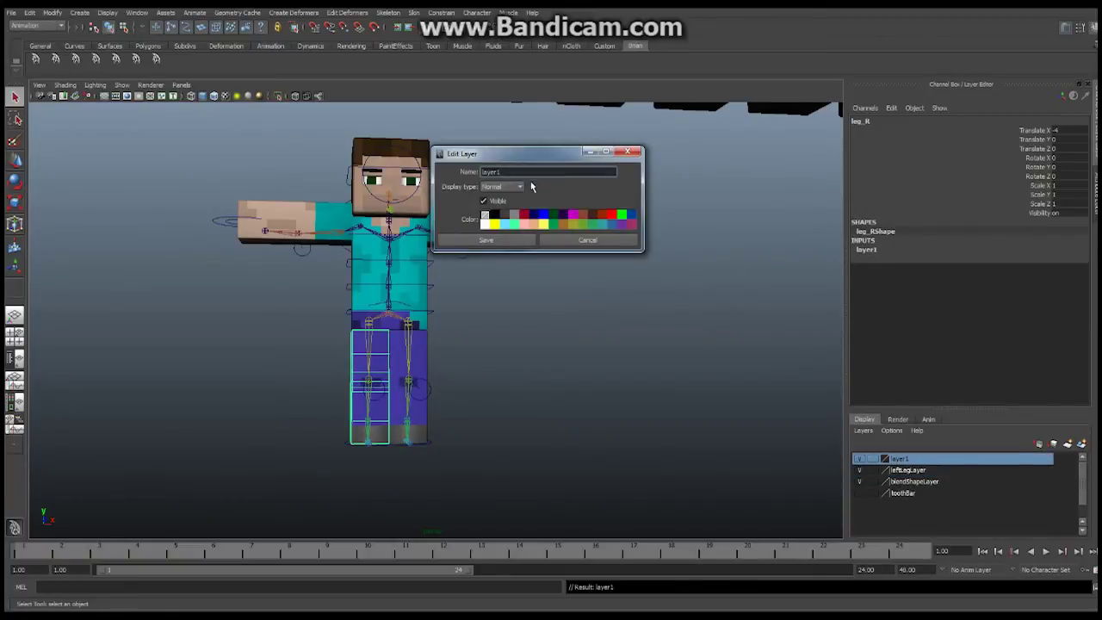
pyautogui.write('rightLegL')
# - Save the name rightLegLayer, then put the chest mesh in a new layer named 'bodyLayer'
pyautogui.click(509, 239)
pyautogui.click(427, 257)
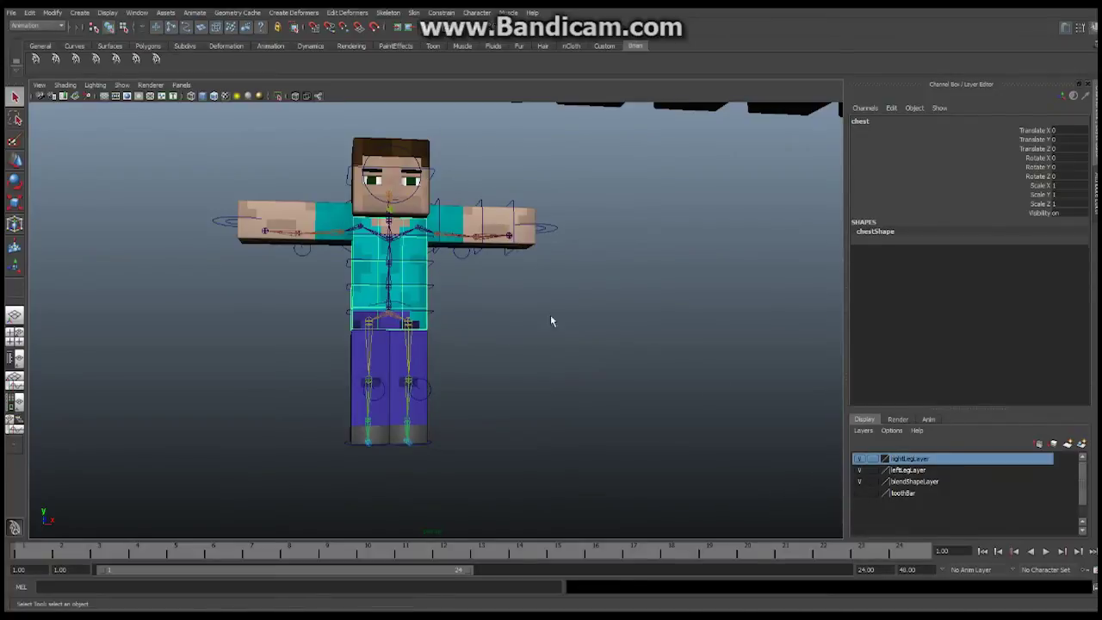
pyautogui.click(1083, 446)
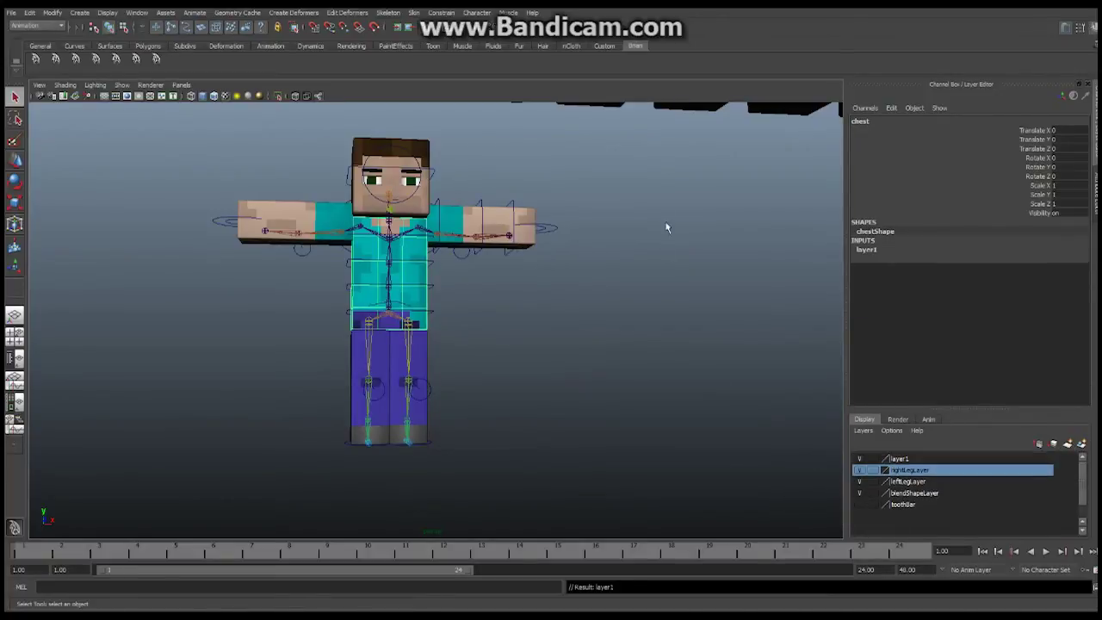
pyautogui.doubleClick(900, 459)
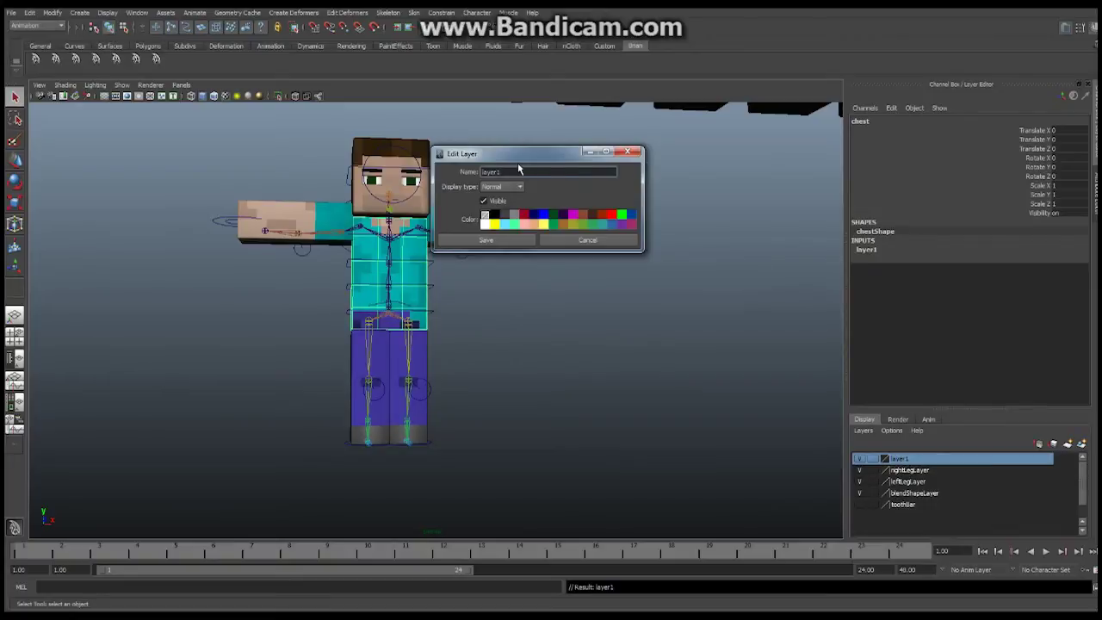
pyautogui.moveTo(509, 172); pyautogui.dragTo(479, 172)
pyautogui.write('bodyL')
pyautogui.click(497, 240)
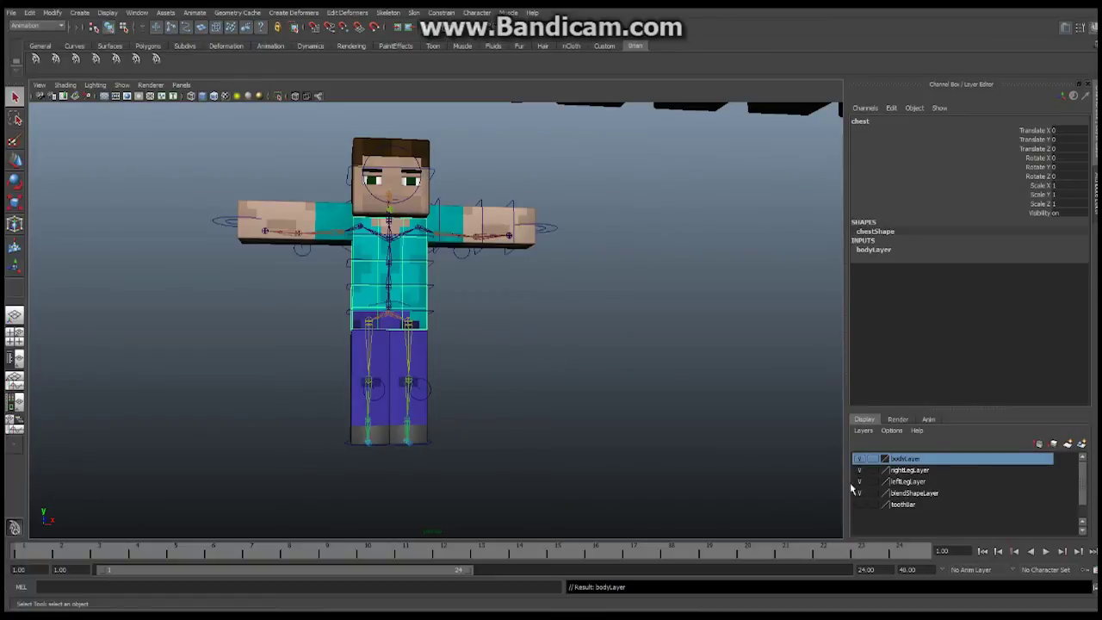
# - Put the left arm mesh in a new display layer named 'leftArmLayer'
pyautogui.keyDown('alt'); pyautogui.moveTo(503, 250); pyautogui.dragTo(481, 265); pyautogui.keyUp('alt')
pyautogui.click(512, 269)
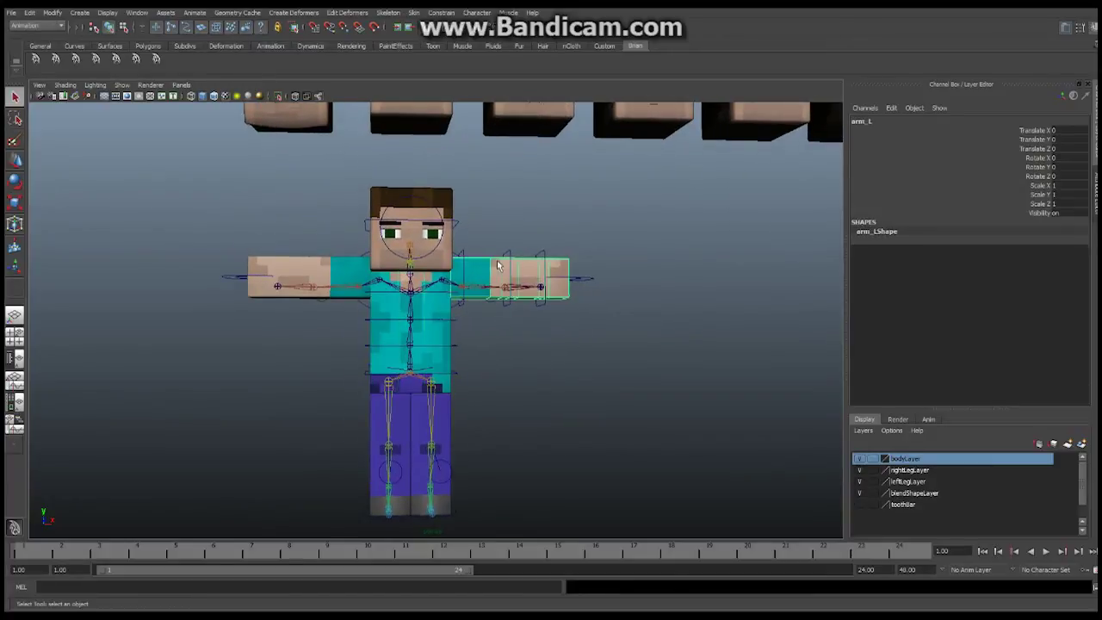
pyautogui.click(1083, 444)
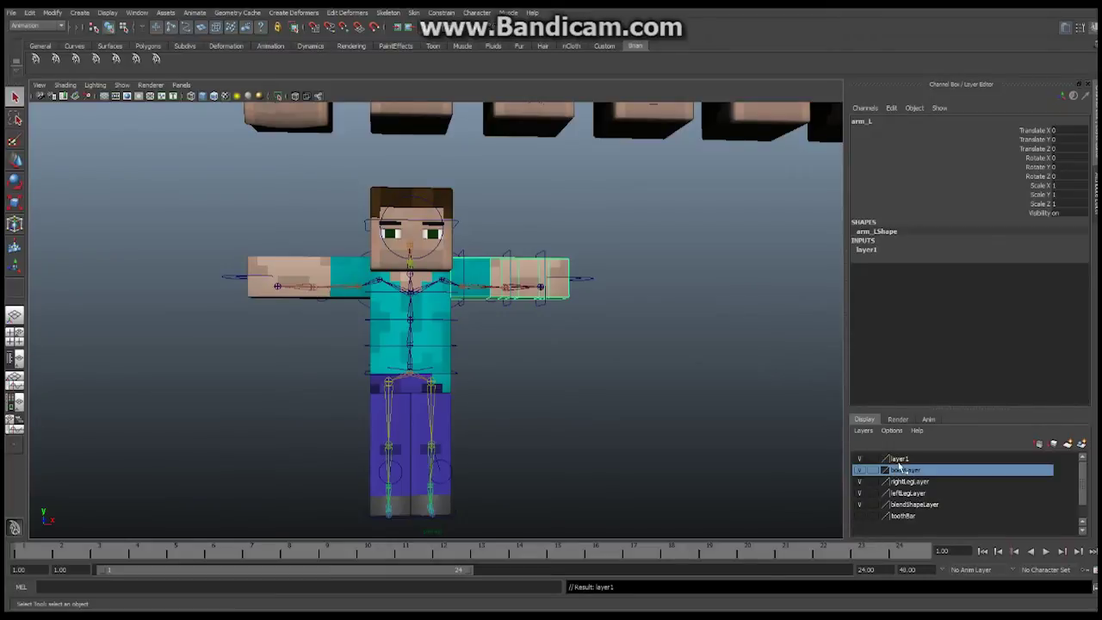
pyautogui.click(899, 460)
pyautogui.doubleClick(899, 460)
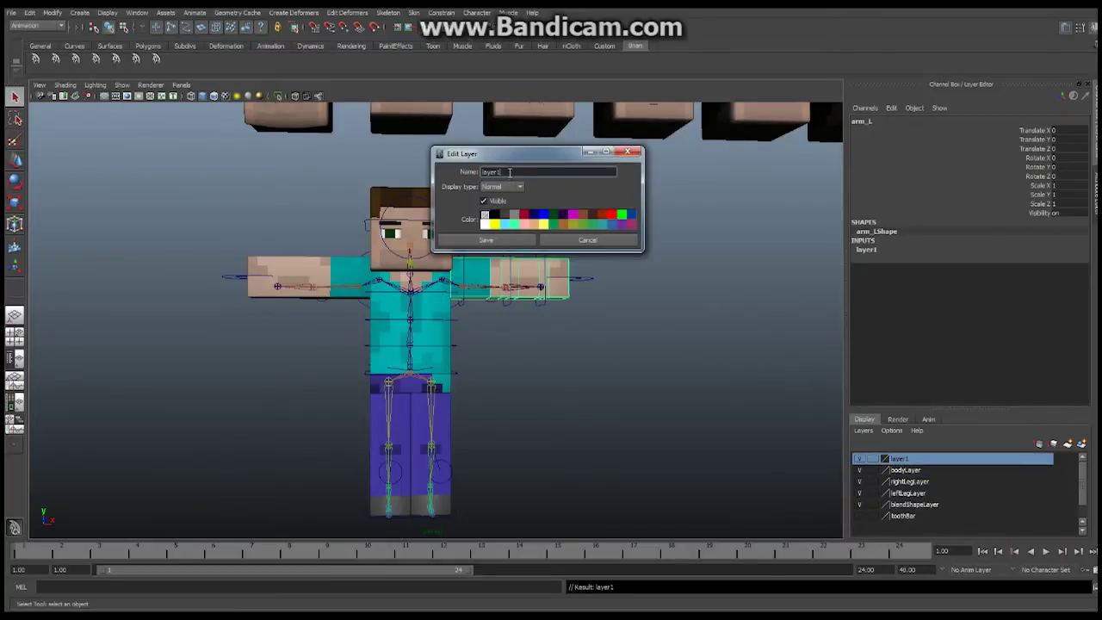
pyautogui.moveTo(509, 173); pyautogui.dragTo(476, 179)
pyautogui.write('leftArmL')
pyautogui.click(489, 240)
# - Put the right arm mesh in a new display layer named 'rightArmLayer'
pyautogui.click(326, 263)
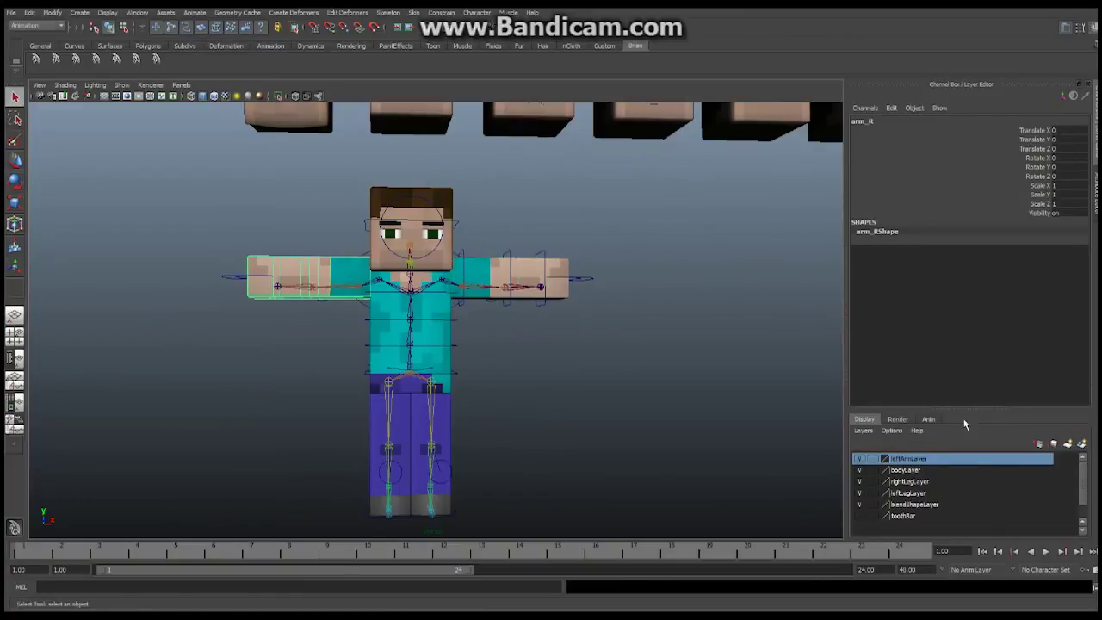
pyautogui.click(1081, 444)
pyautogui.doubleClick(909, 459)
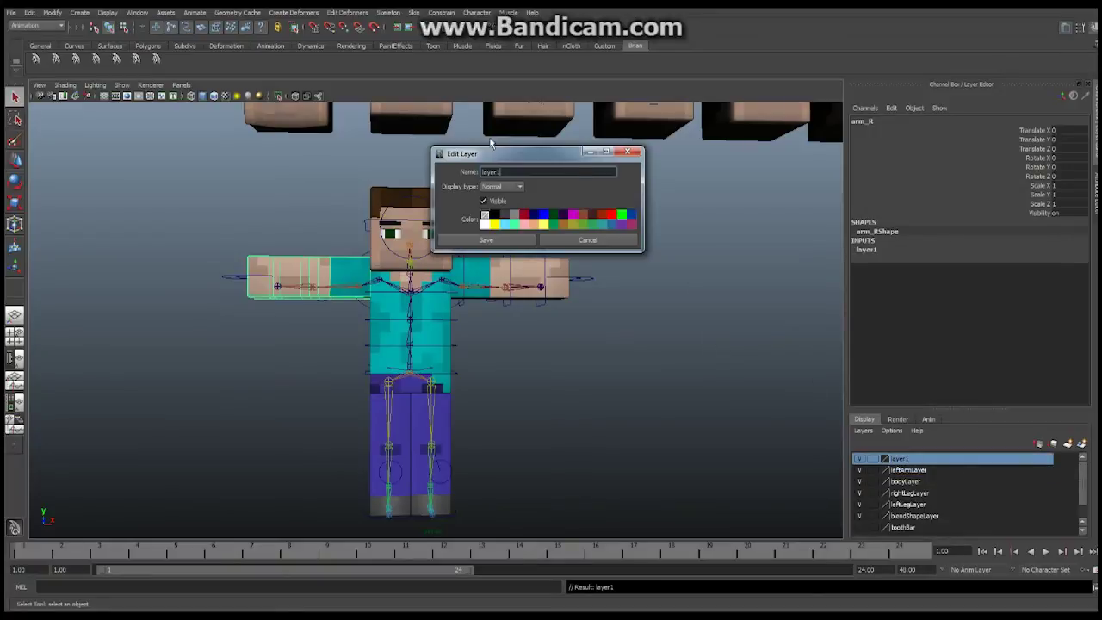
pyautogui.moveTo(503, 173); pyautogui.dragTo(459, 178)
pyautogui.write('rightArmLayer')
pyautogui.click(485, 239)
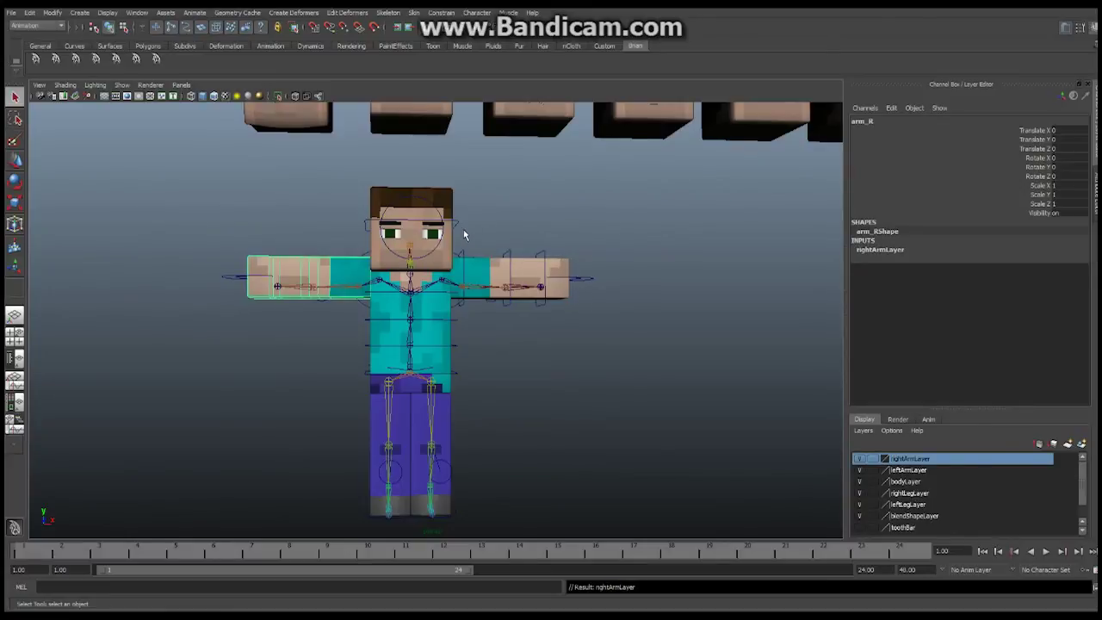
# - Put the head, eyebrow and eye meshes in a new display layer named 'headLayer'
pyautogui.keyDown('alt'); pyautogui.moveTo(459, 229); pyautogui.dragTo(567, 316, button='middle'); pyautogui.keyUp('alt')
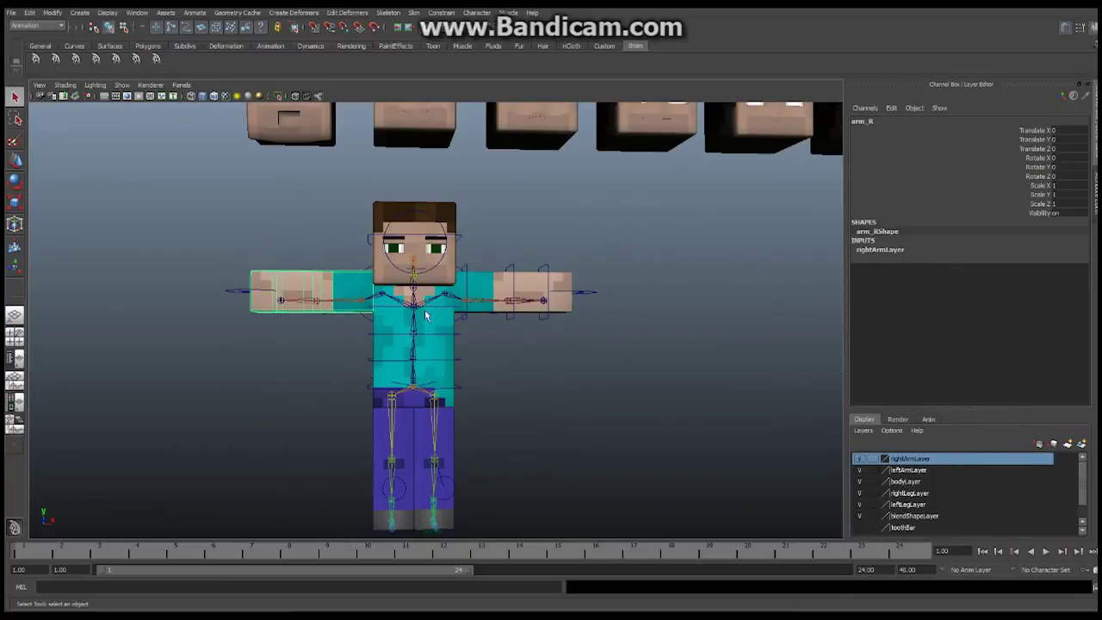
pyautogui.scroll(5, 311, 278)
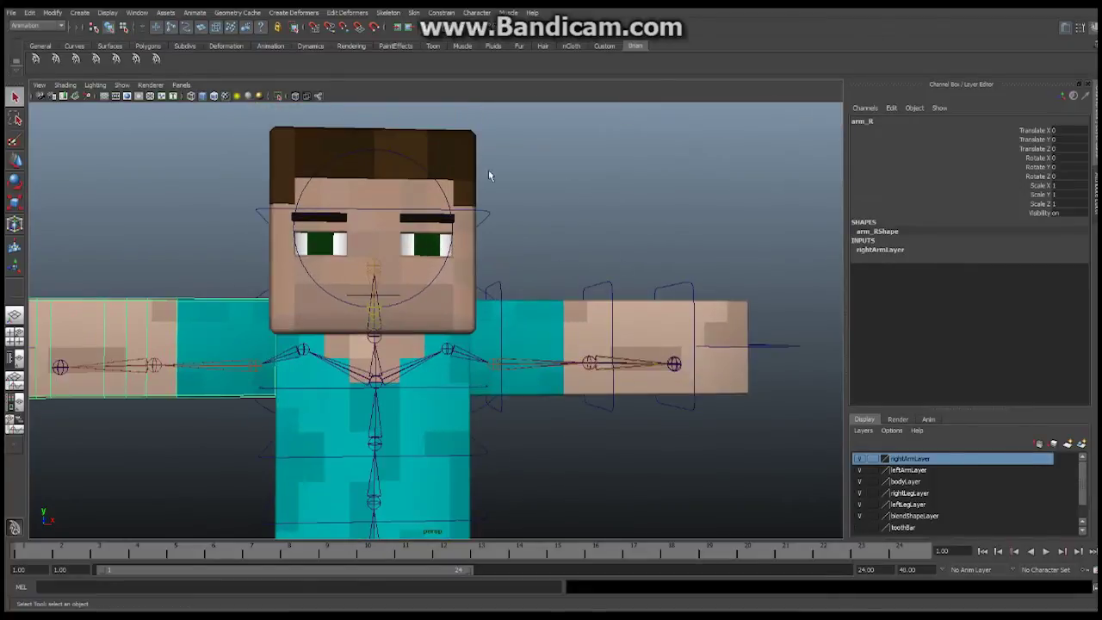
pyautogui.click(473, 140)
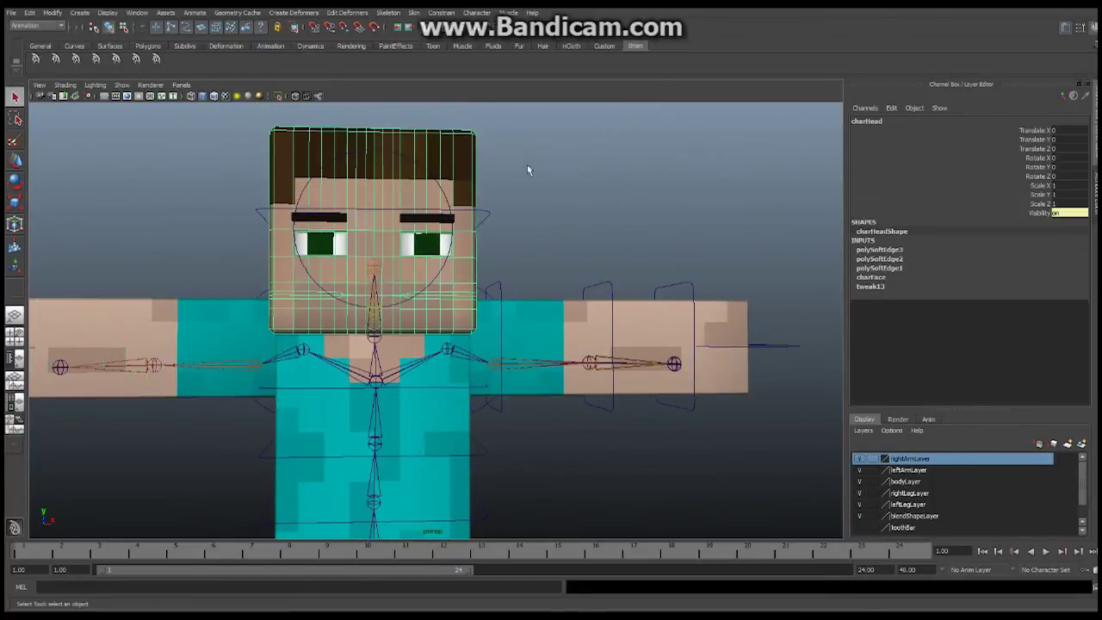
pyautogui.click(423, 226)
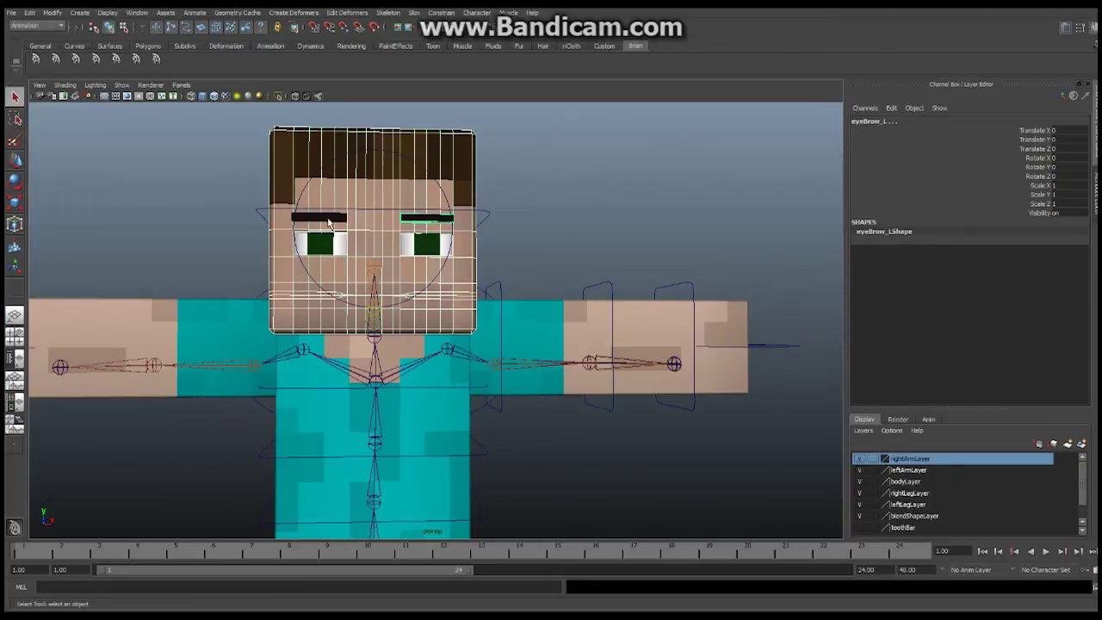
pyautogui.click(323, 222)
pyautogui.click(428, 250)
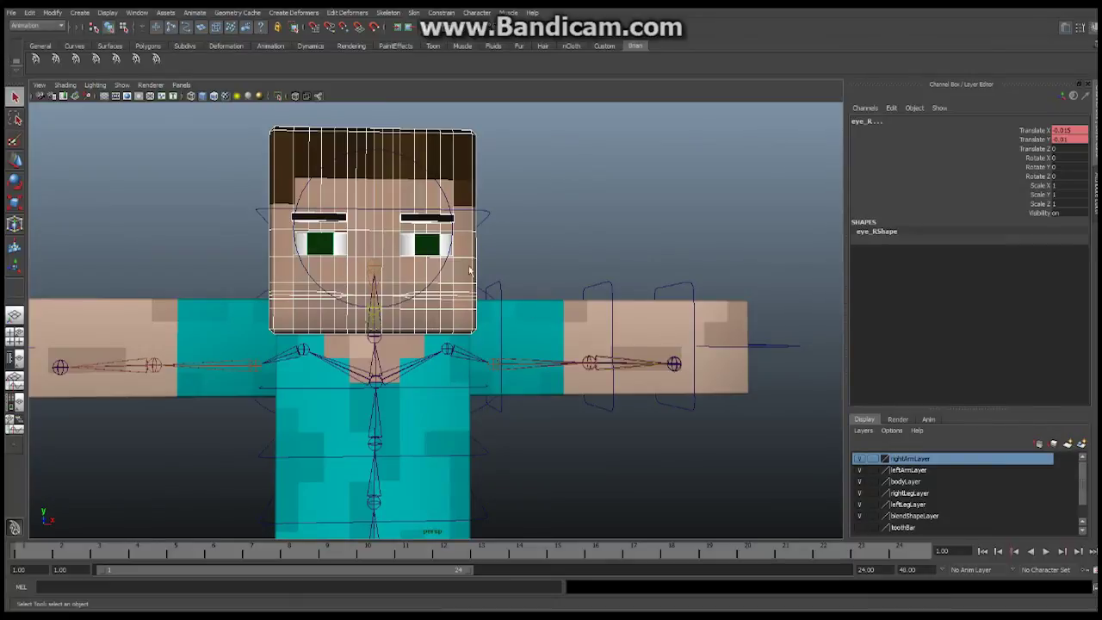
pyautogui.click(1083, 445)
pyautogui.doubleClick(901, 459)
pyautogui.moveTo(501, 172); pyautogui.dragTo(484, 174)
pyautogui.write('h')
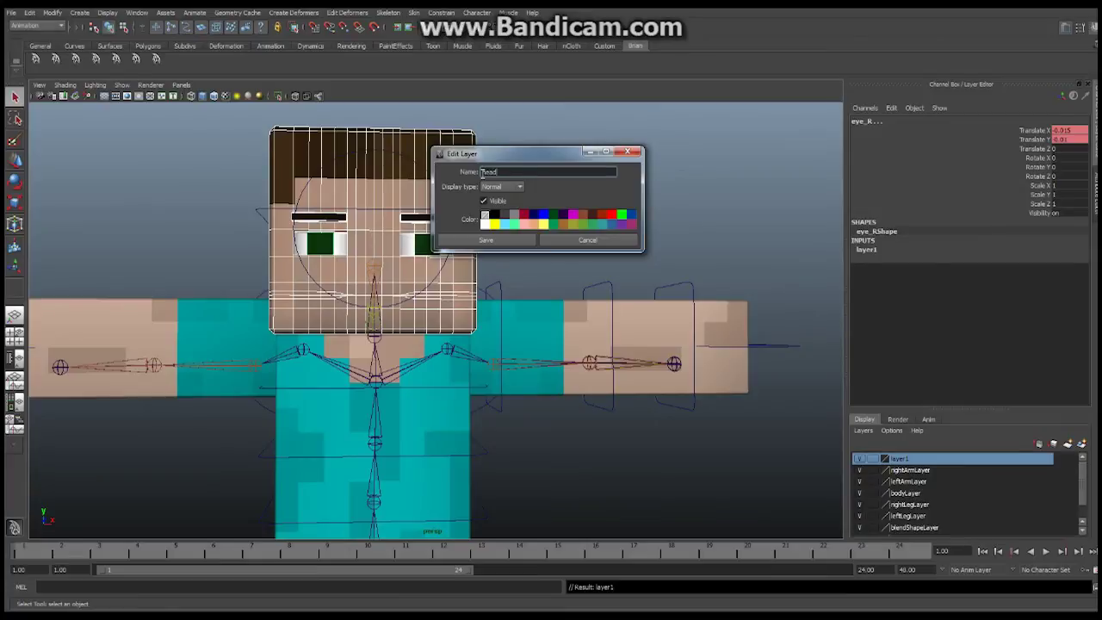
pyautogui.write('eadLayer')
pyautogui.click(487, 240)
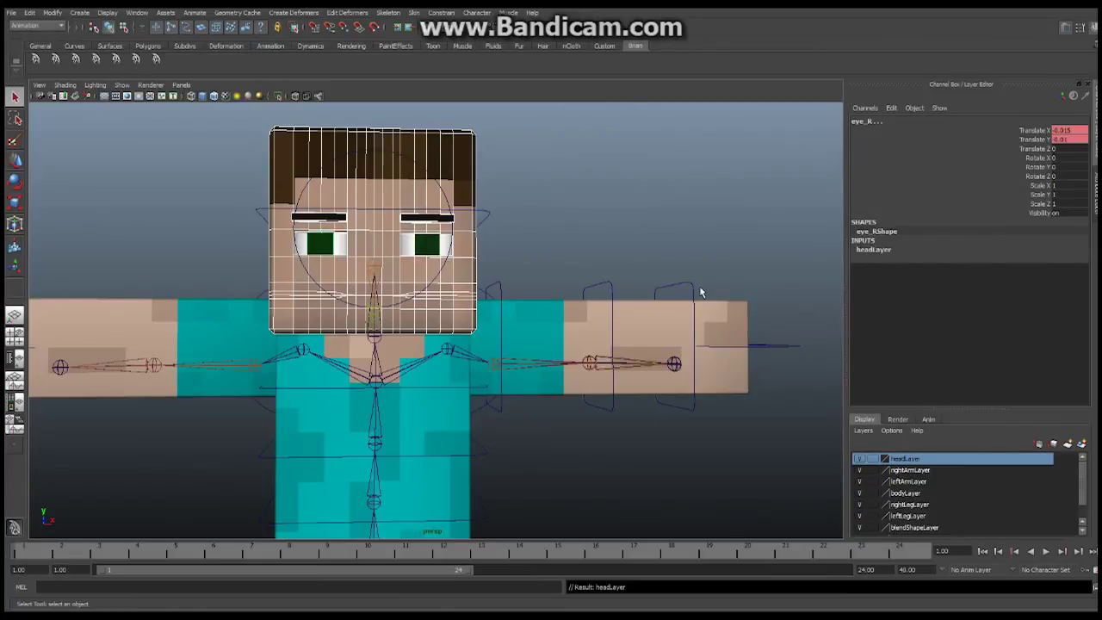
pyautogui.scroll(-5, 680, 301)
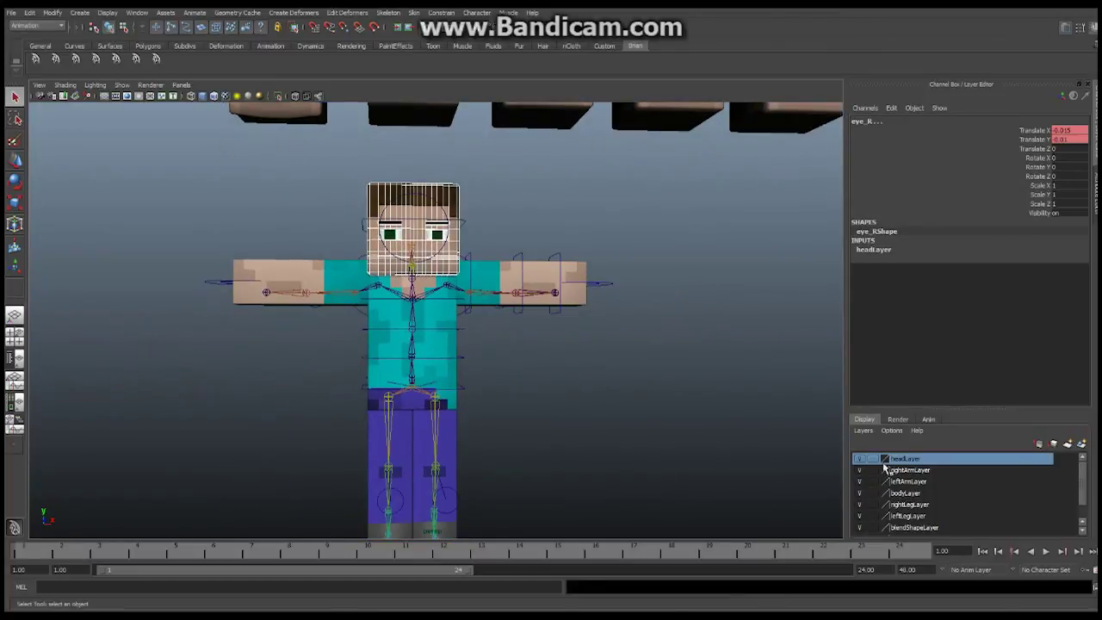
# - Hide the headLayer display layer so the tooth bars are visible
pyautogui.click(861, 459)
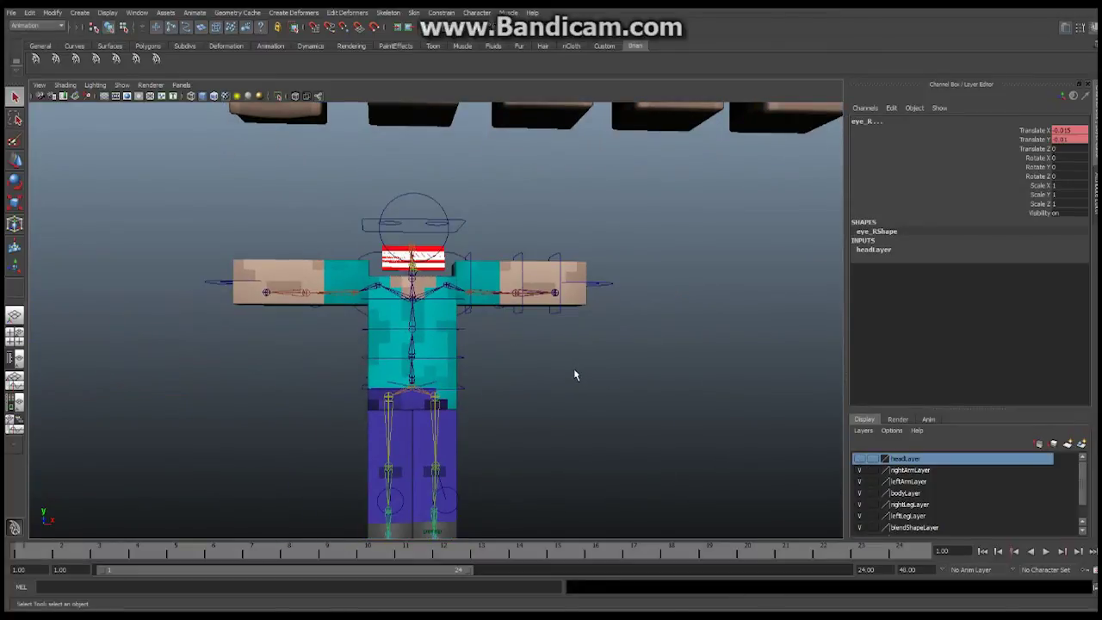
pyautogui.keyDown('alt'); pyautogui.moveTo(573, 374); pyautogui.dragTo(534, 370); pyautogui.keyUp('alt')
pyautogui.keyDown('alt'); pyautogui.moveTo(502, 317); pyautogui.dragTo(534, 301); pyautogui.keyUp('alt')
pyautogui.scroll(5, 699, 272)
# - Select the tooth bars, deleting an accidental duplicate of the lower bar
pyautogui.click(700, 282)
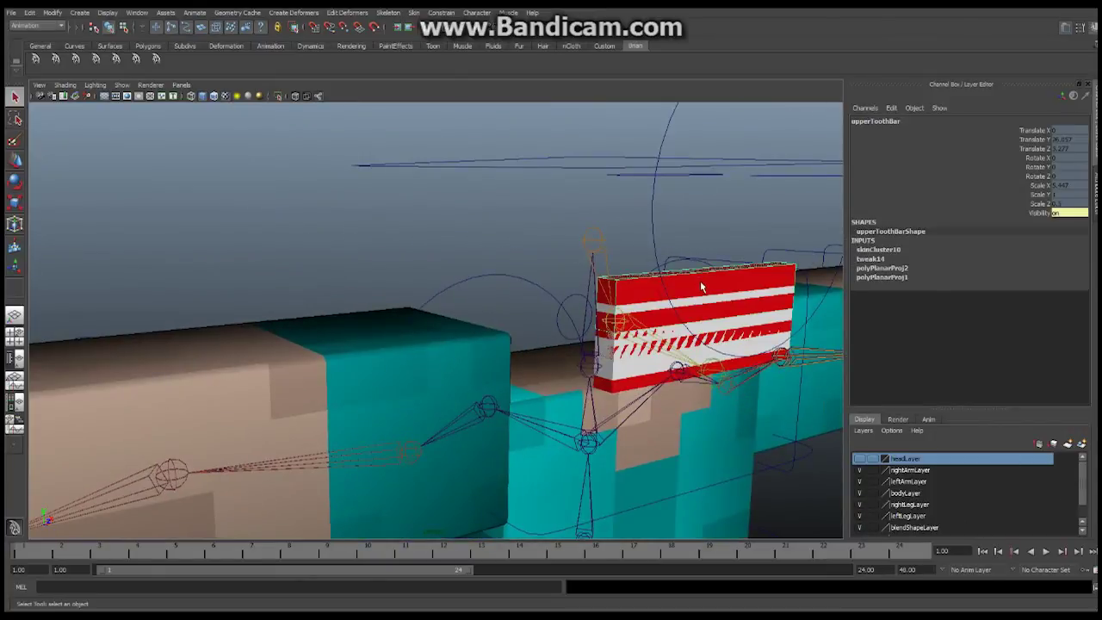
pyautogui.click(628, 357)
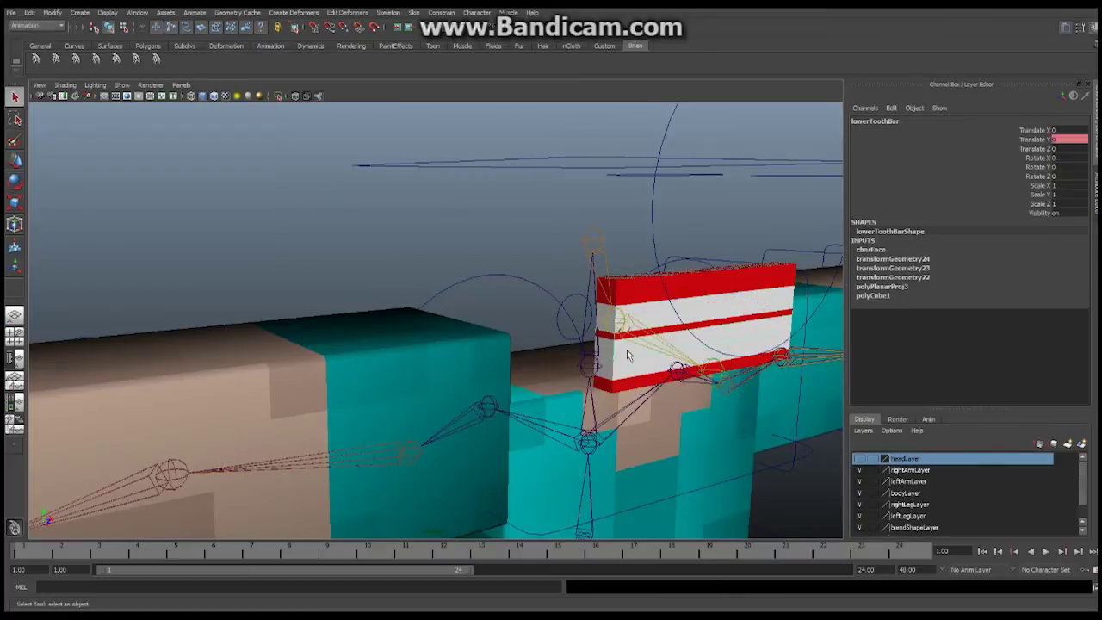
pyautogui.hotkey('ctrl', 'd')
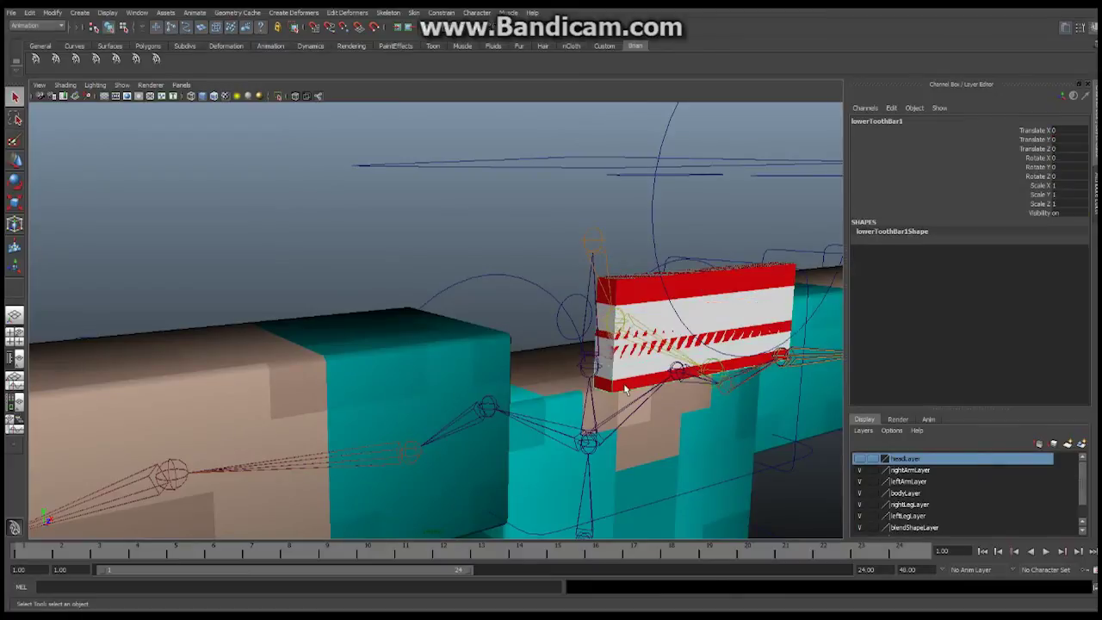
pyautogui.press('Delete')
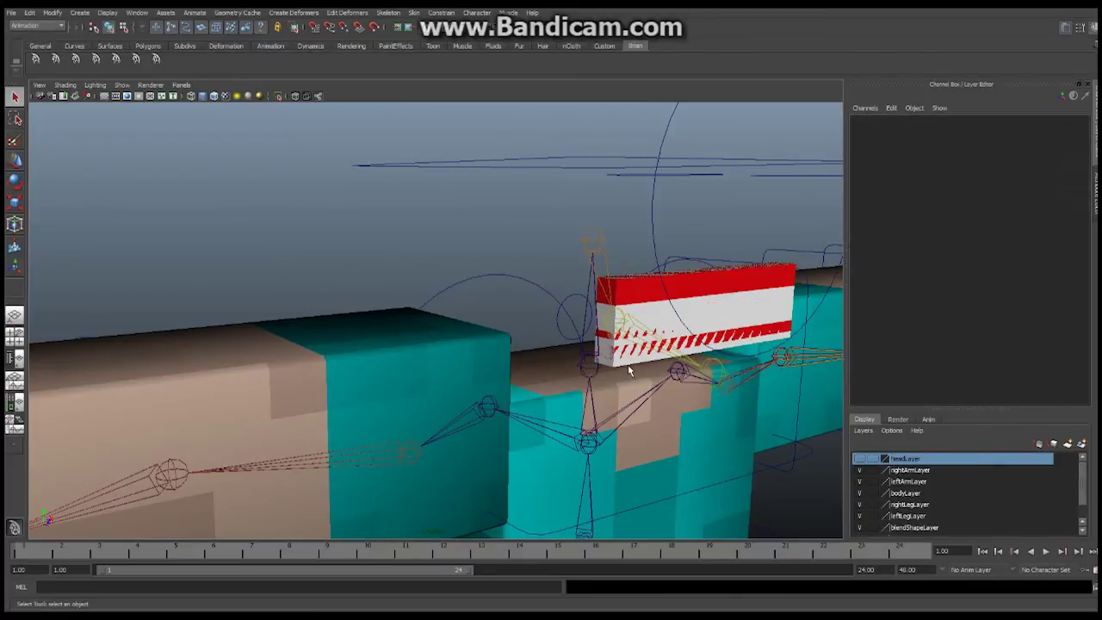
pyautogui.click(629, 365)
pyautogui.click(632, 367)
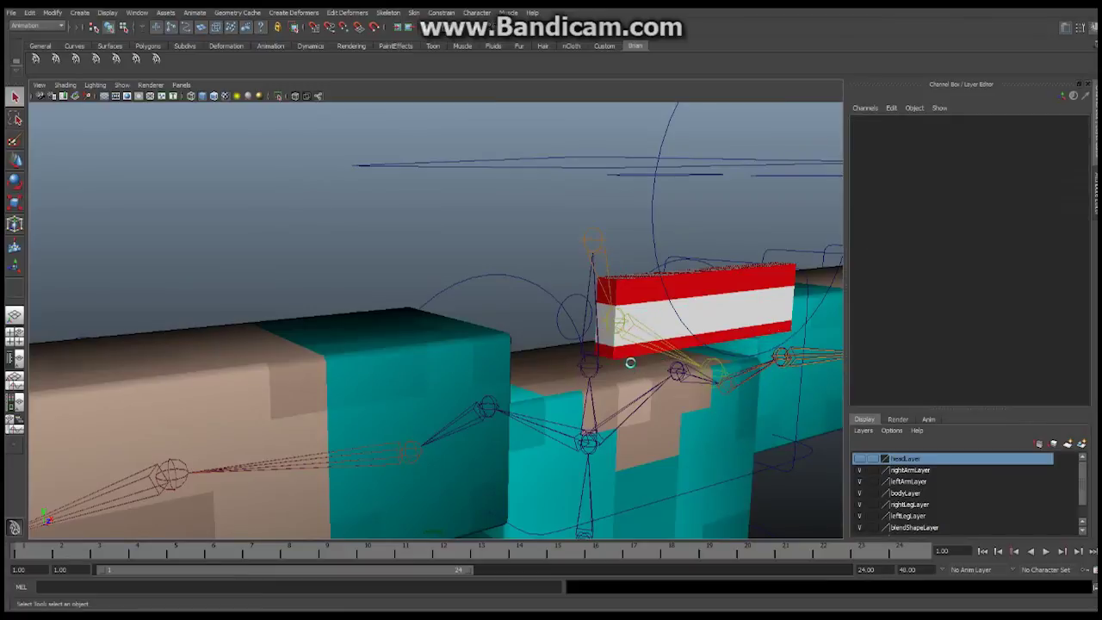
# - Add both the upper and lower tooth bars to the toothBar layer
pyautogui.scroll(-2, 681, 345)
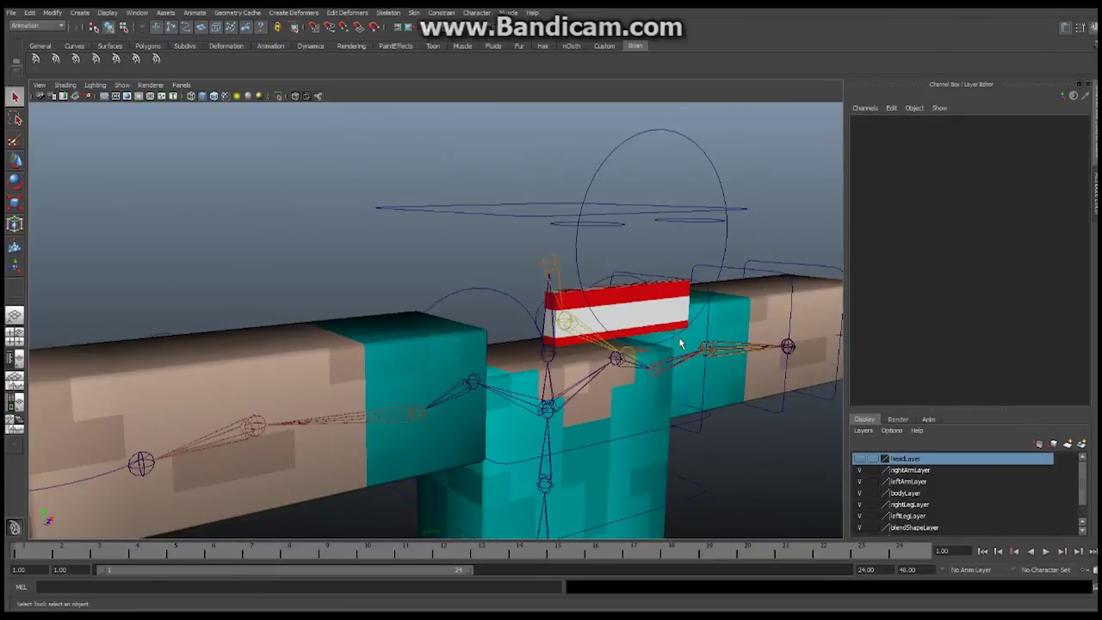
pyautogui.keyDown('alt'); pyautogui.moveTo(681, 344); pyautogui.dragTo(530, 336); pyautogui.keyUp('alt')
pyautogui.click(348, 264)
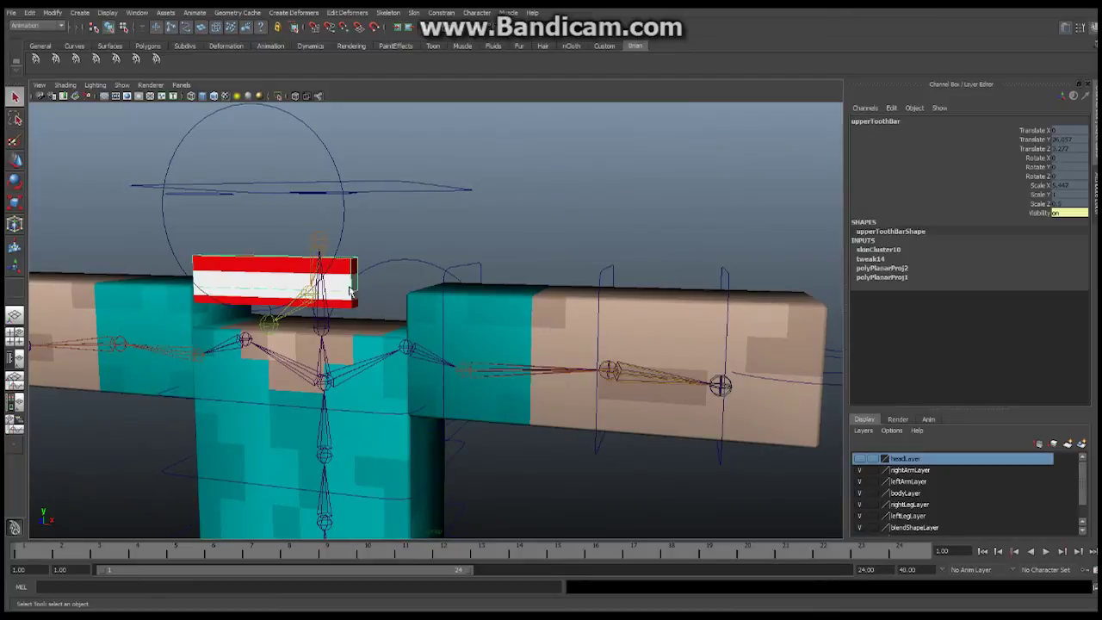
pyautogui.click(352, 308)
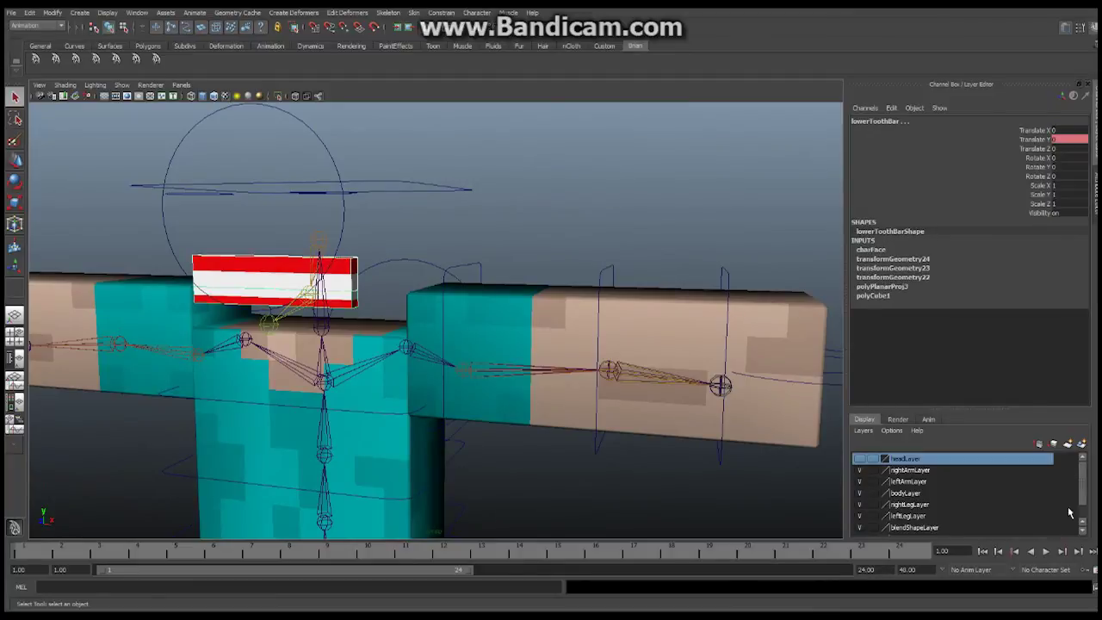
pyautogui.moveTo(1083, 474); pyautogui.dragTo(1084, 499)
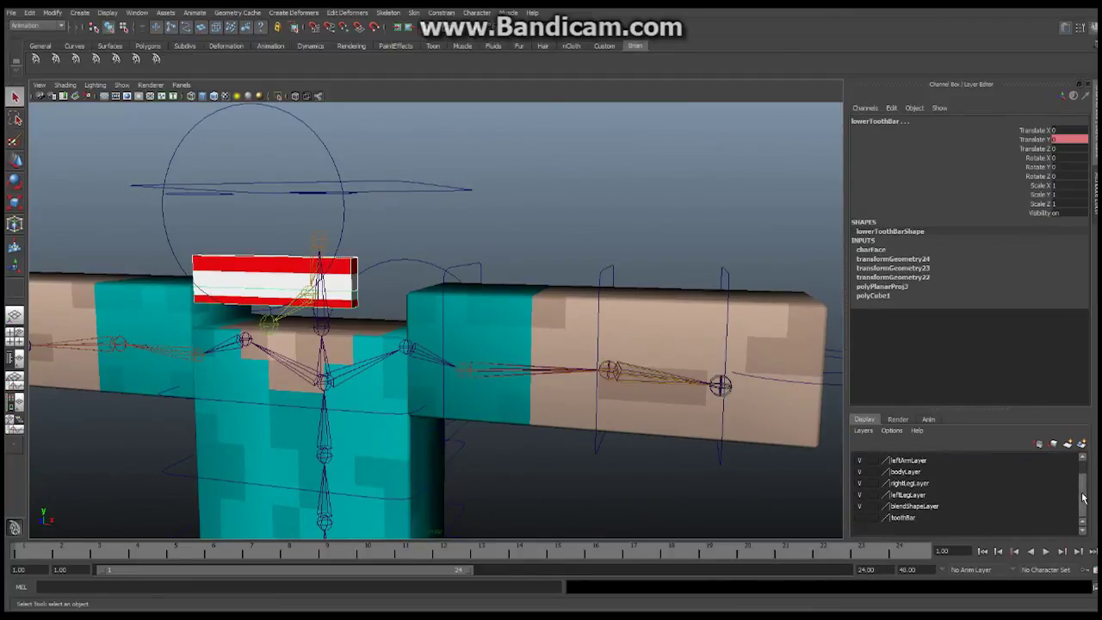
pyautogui.click(910, 522)
pyautogui.rightClick(911, 522)
pyautogui.click(950, 414)
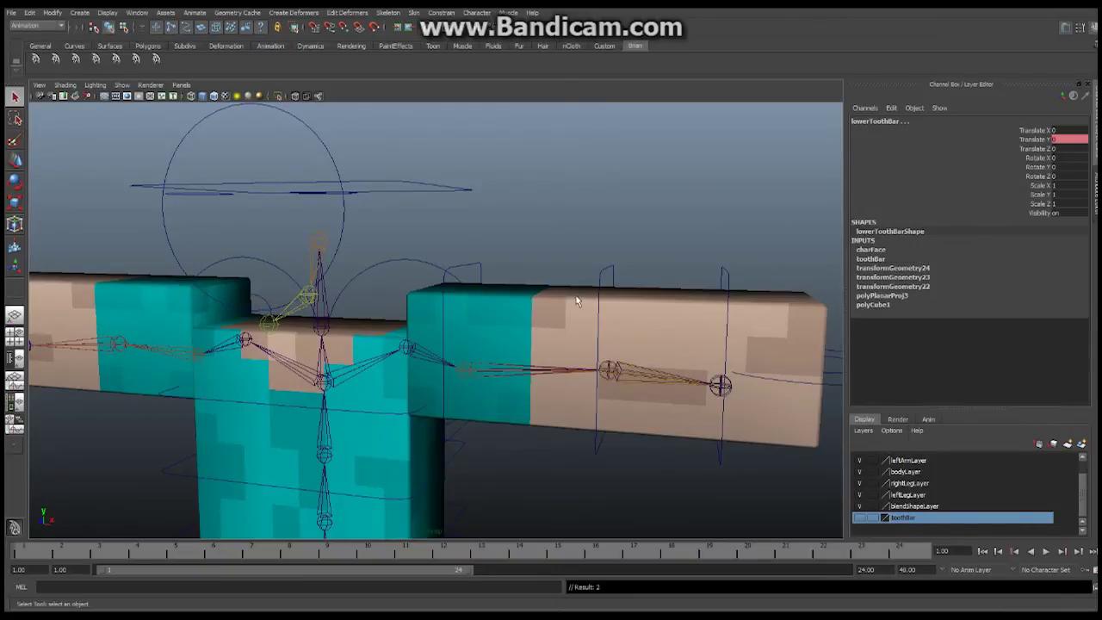
pyautogui.scroll(-5, 577, 301)
pyautogui.keyDown('alt'); pyautogui.moveTo(578, 301); pyautogui.dragTo(441, 304); pyautogui.keyUp('alt')
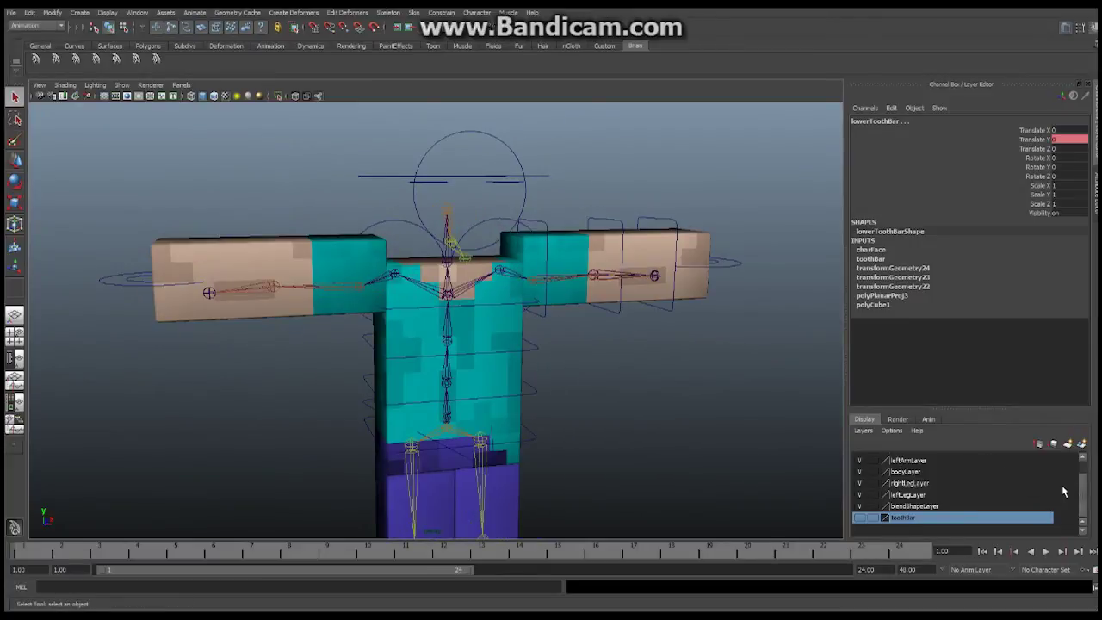
pyautogui.scroll(1, 932, 451)
pyautogui.keyDown('alt'); pyautogui.moveTo(565, 291); pyautogui.dragTo(515, 268); pyautogui.keyUp('alt')
pyautogui.keyDown('alt'); pyautogui.moveTo(649, 337); pyautogui.dragTo(517, 350, button='right'); pyautogui.keyUp('alt')
pyautogui.keyDown('alt'); pyautogui.moveTo(517, 350); pyautogui.dragTo(437, 336); pyautogui.keyUp('alt')
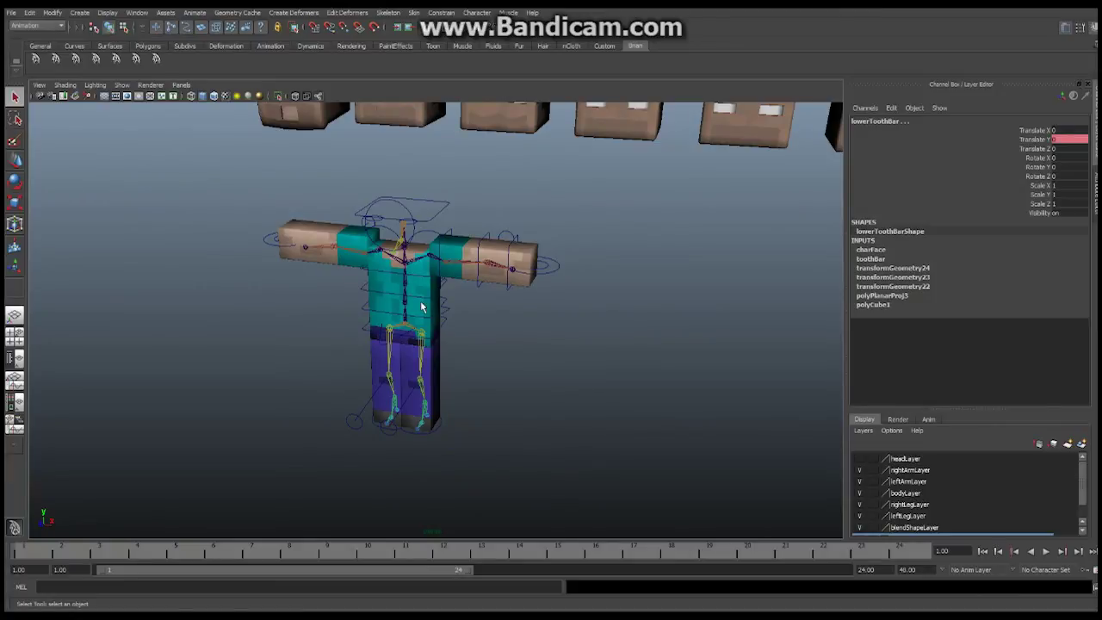
pyautogui.keyDown('alt'); pyautogui.moveTo(586, 336); pyautogui.dragTo(288, 325); pyautogui.keyUp('alt')
pyautogui.keyDown('alt'); pyautogui.moveTo(288, 325); pyautogui.dragTo(548, 250, button='right'); pyautogui.keyUp('alt')
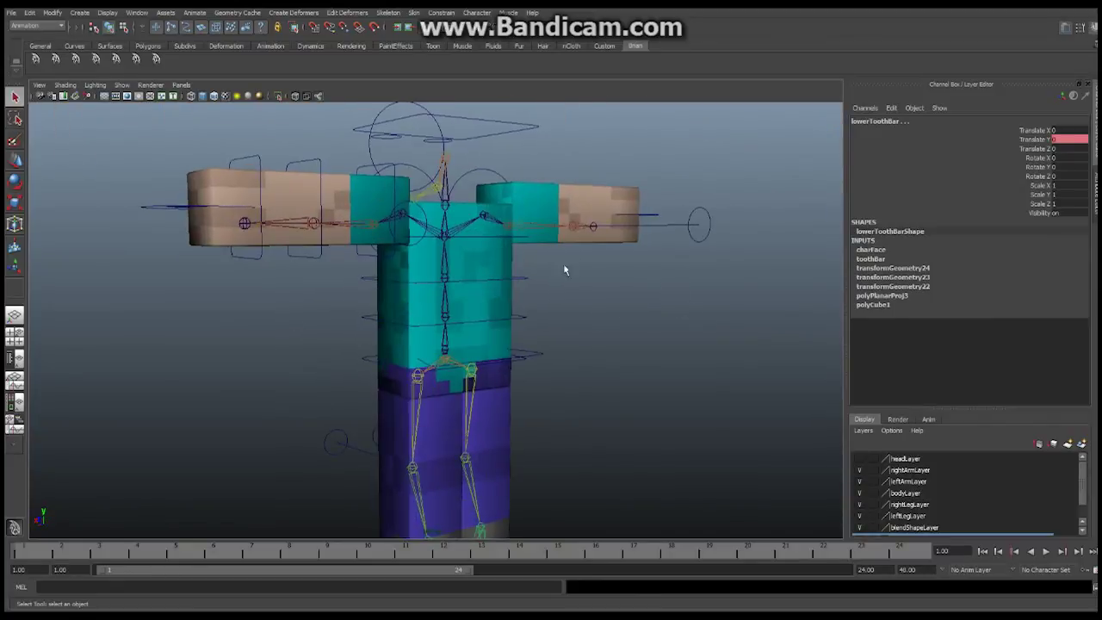
pyautogui.keyDown('alt'); pyautogui.moveTo(548, 250); pyautogui.dragTo(589, 339); pyautogui.keyUp('alt')
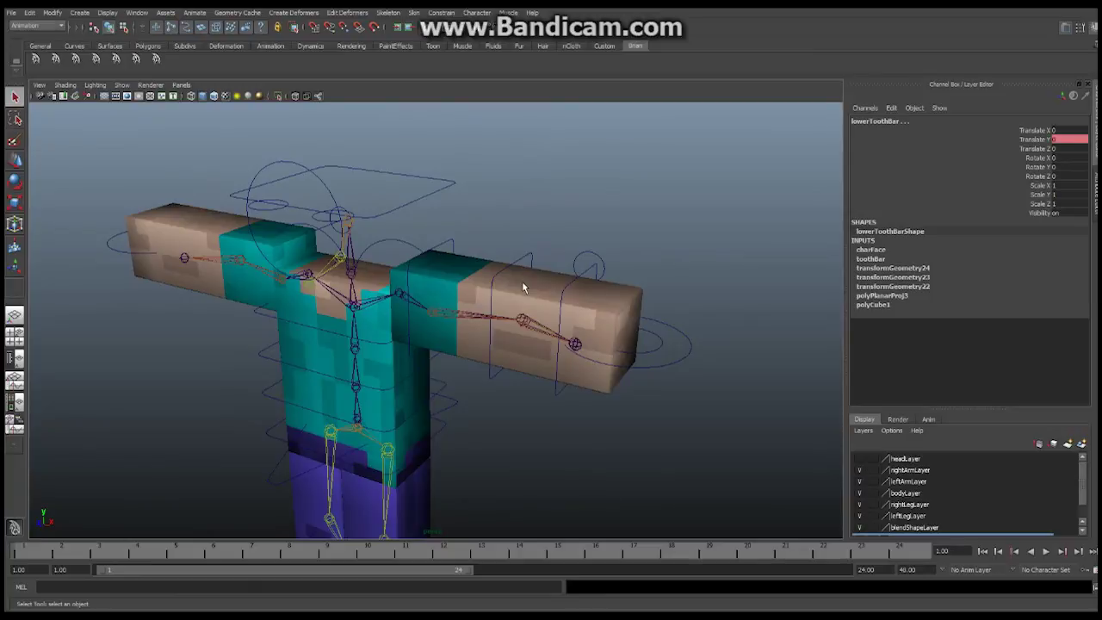
pyautogui.keyDown('alt'); pyautogui.moveTo(524, 291); pyautogui.dragTo(407, 317); pyautogui.keyUp('alt')
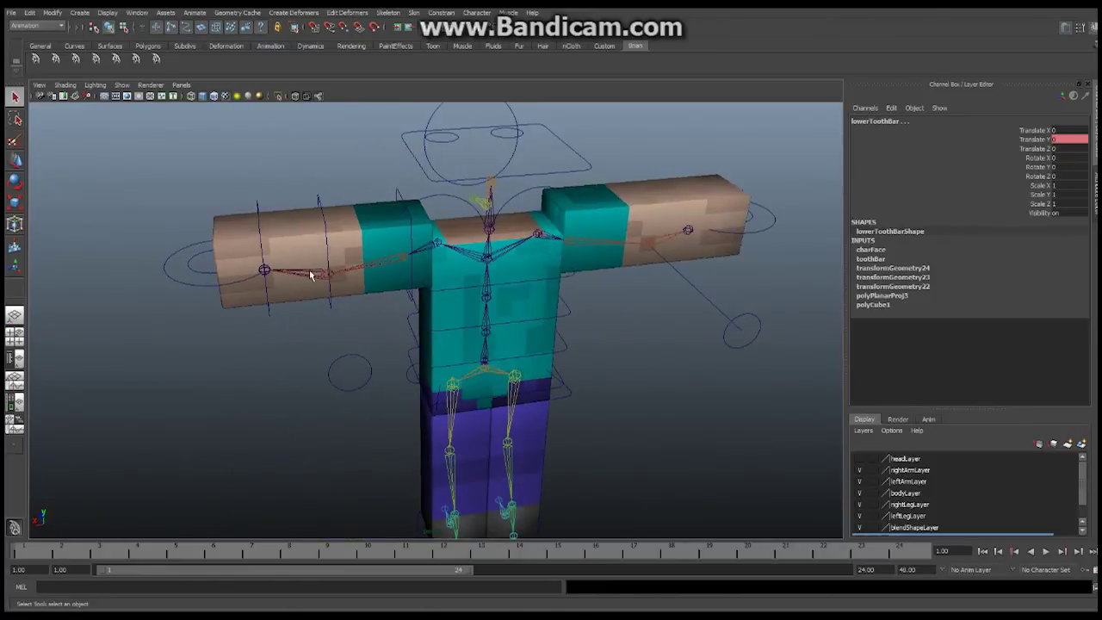
pyautogui.keyDown('alt'); pyautogui.moveTo(309, 271); pyautogui.dragTo(319, 291); pyautogui.keyUp('alt')
pyautogui.click(302, 320)
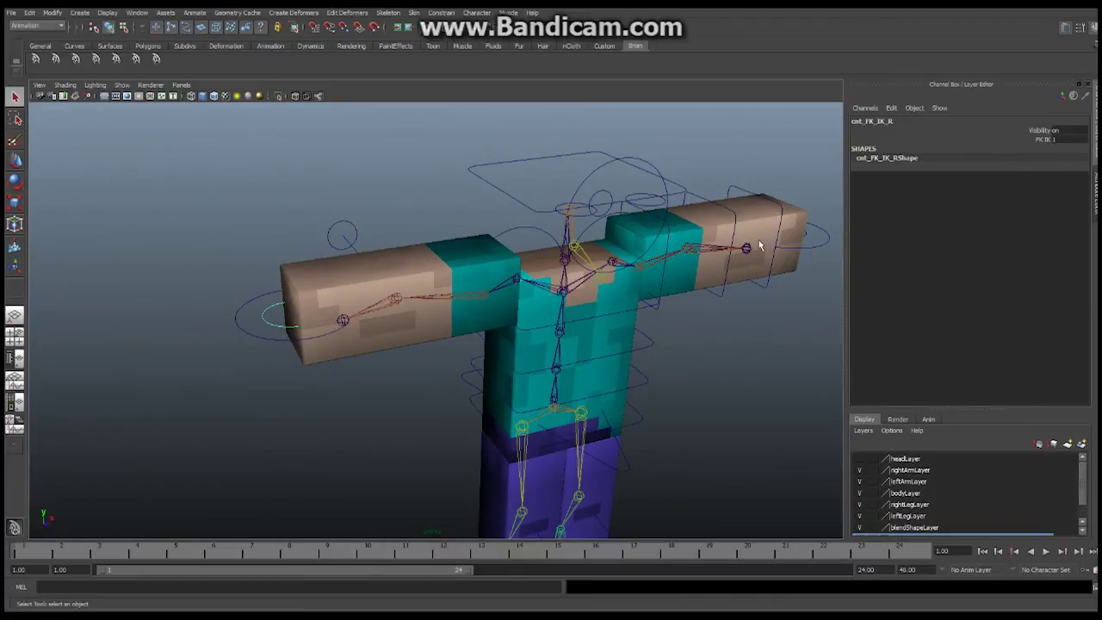
pyautogui.keyDown('alt'); pyautogui.moveTo(747, 251); pyautogui.dragTo(629, 247); pyautogui.keyUp('alt')
pyautogui.click(639, 229)
pyautogui.click(709, 232)
pyautogui.click(721, 234)
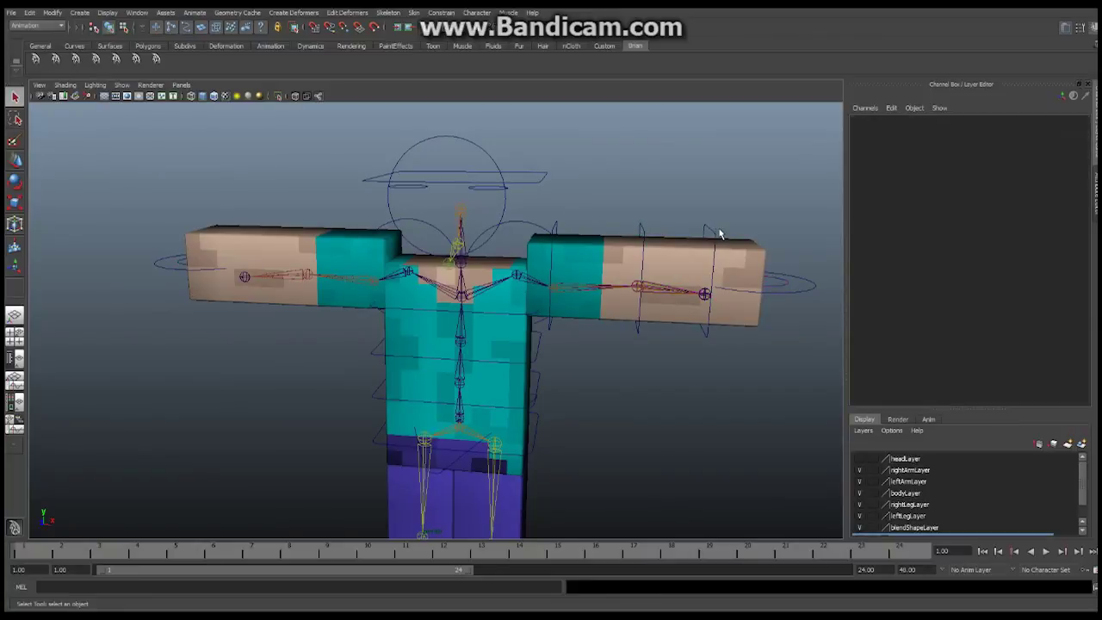
pyautogui.click(793, 292)
pyautogui.keyDown('alt'); pyautogui.moveTo(706, 271); pyautogui.dragTo(447, 304); pyautogui.keyUp('alt')
pyautogui.click(447, 306)
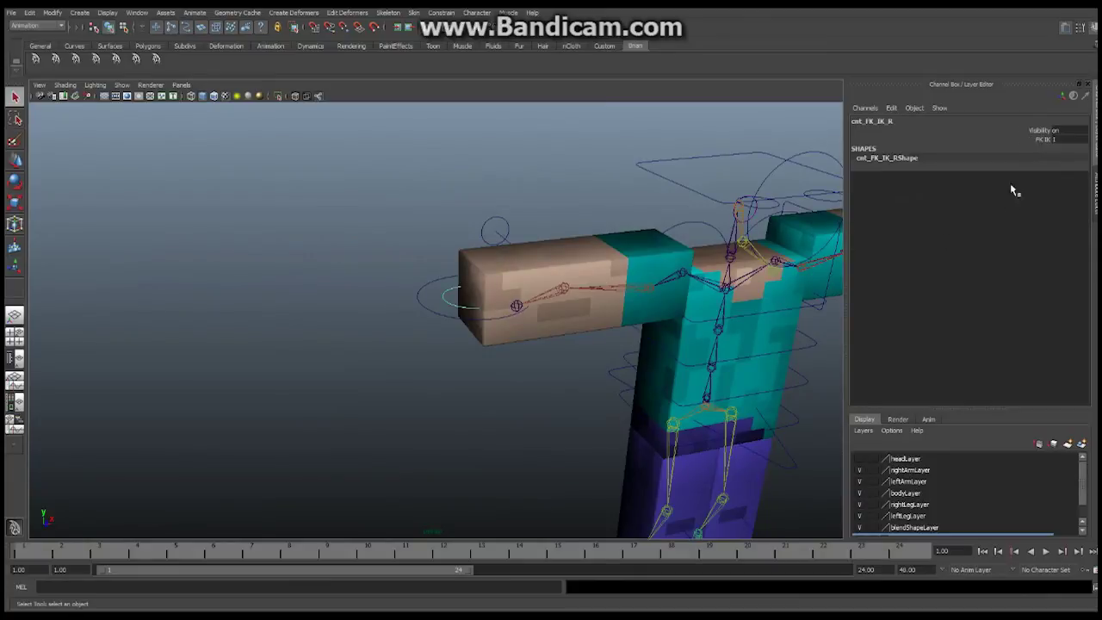
pyautogui.doubleClick(1063, 139)
pyautogui.write('0')
pyautogui.press('Return')
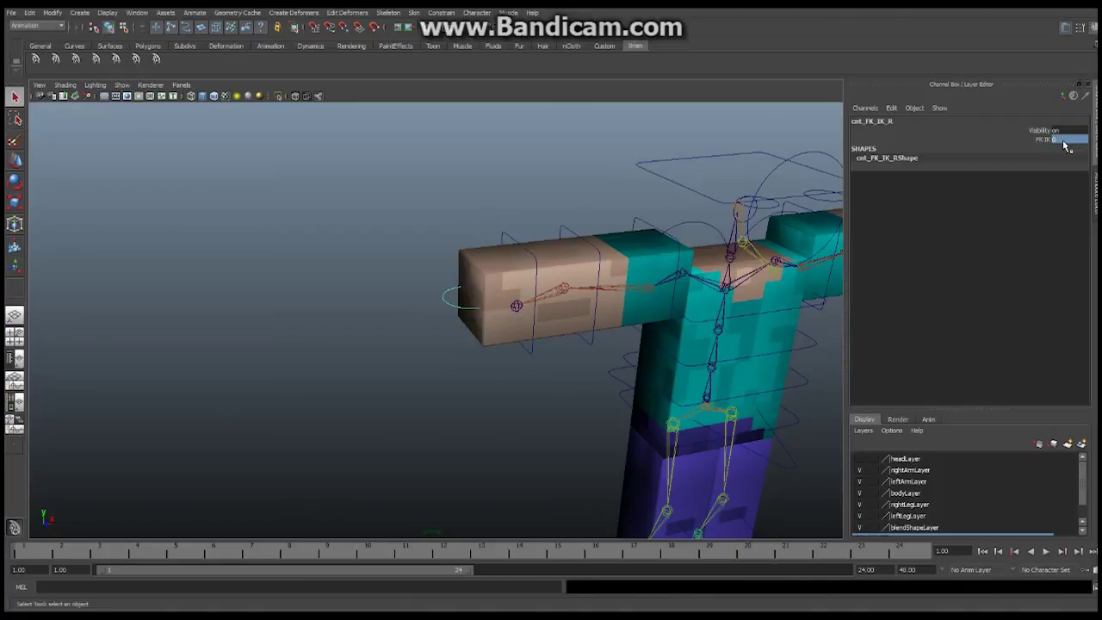
pyautogui.click(1058, 139)
pyautogui.write('1')
pyautogui.press('Return')
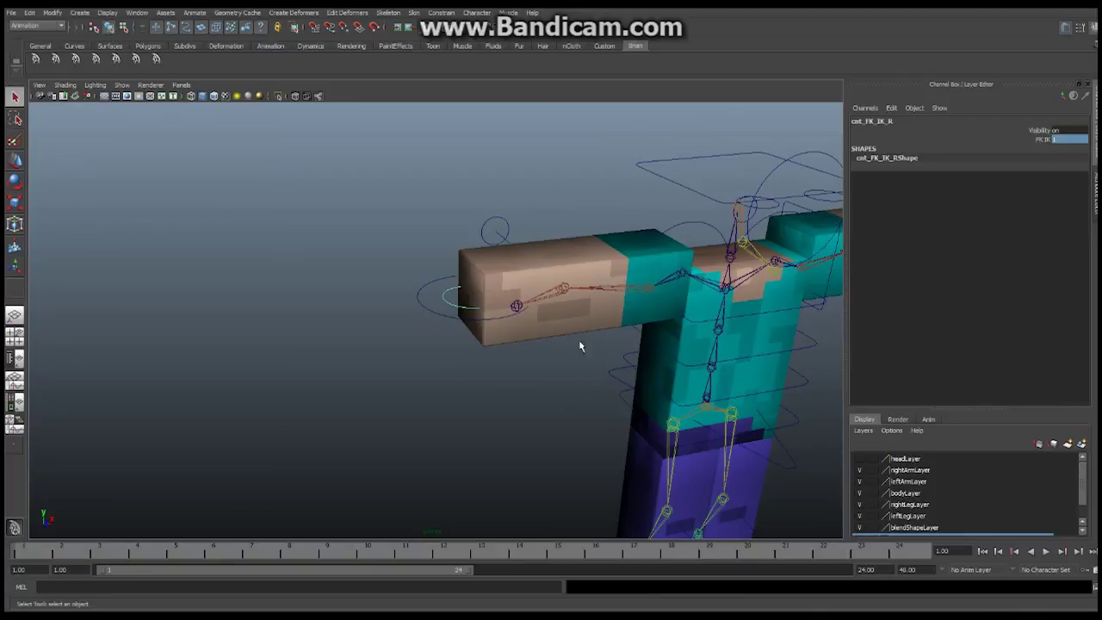
pyautogui.keyDown('alt'); pyautogui.moveTo(521, 280); pyautogui.dragTo(465, 328); pyautogui.keyUp('alt')
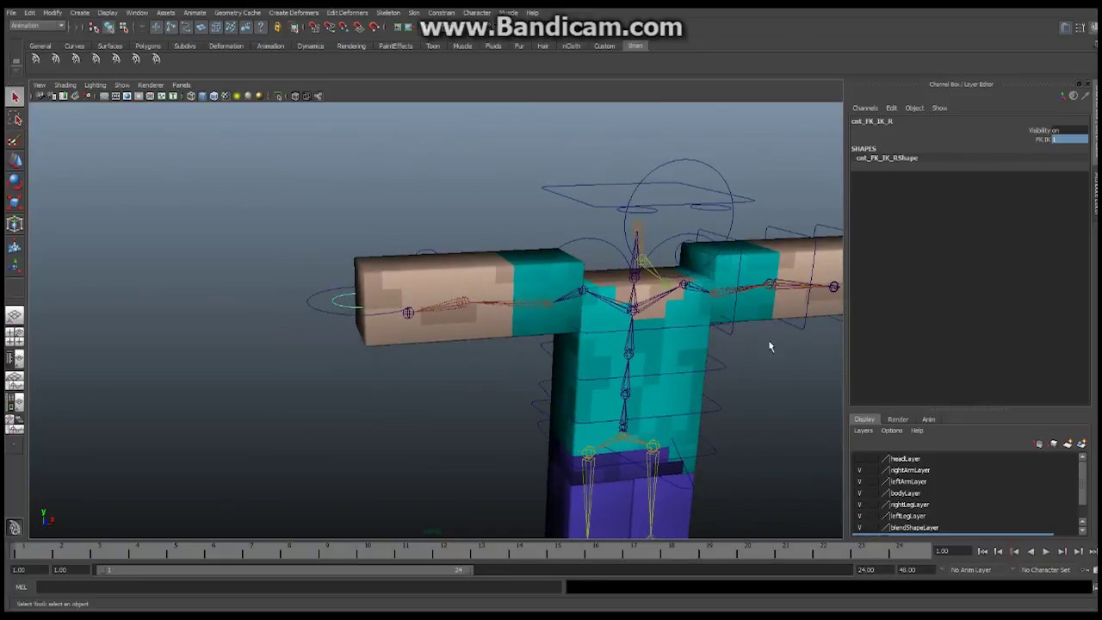